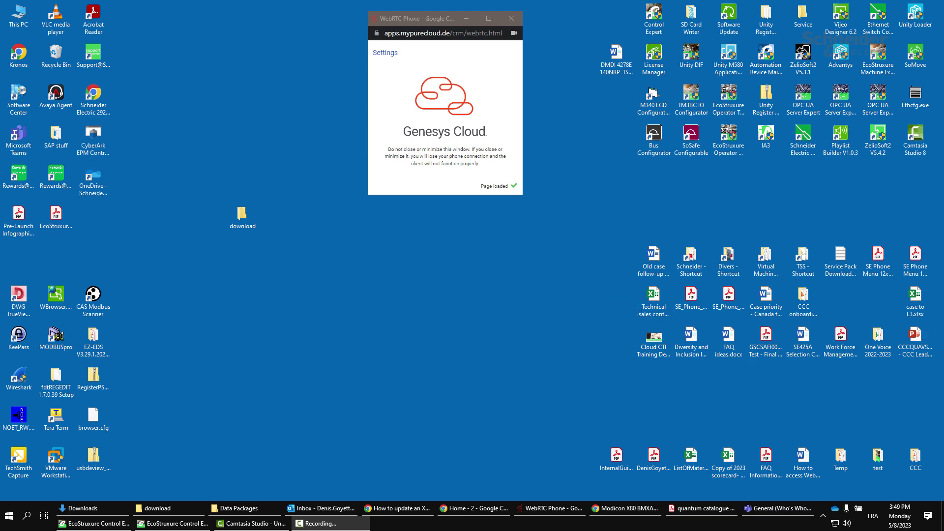
Arrange the Control Expert M340 and M580 project windows, then hide them to reveal the desktop.
{"action": "key", "text": "alt+Tab"}
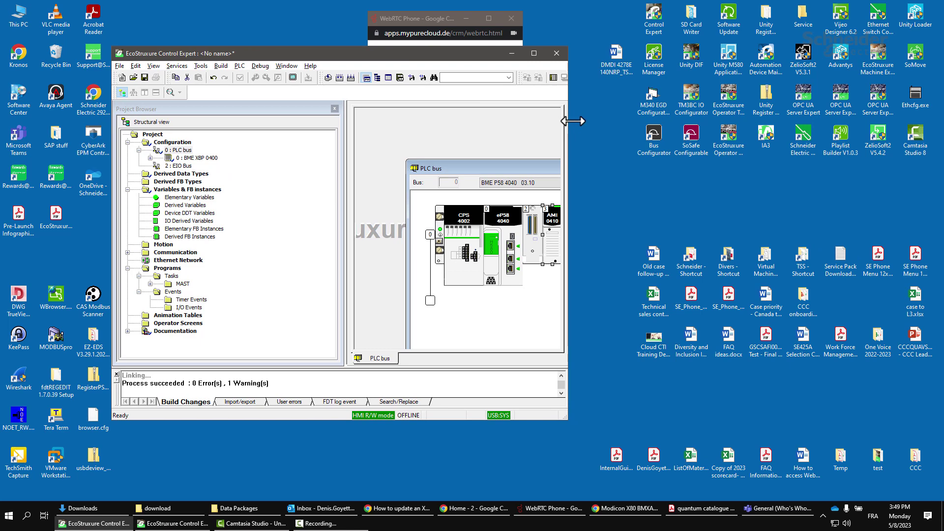
{"action": "left_click_drag", "start_coordinate": [567, 120], "coordinate": [656, 129]}
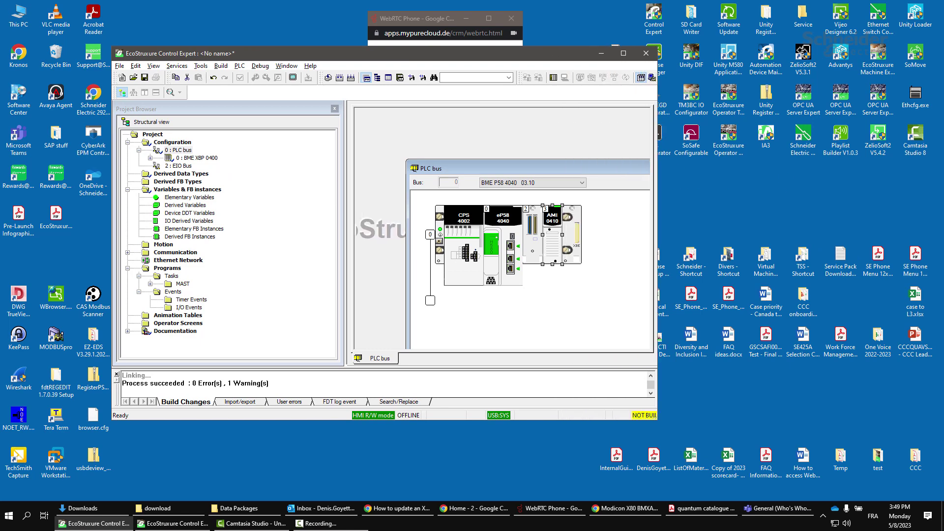
{"action": "key", "text": "alt+Tab"}
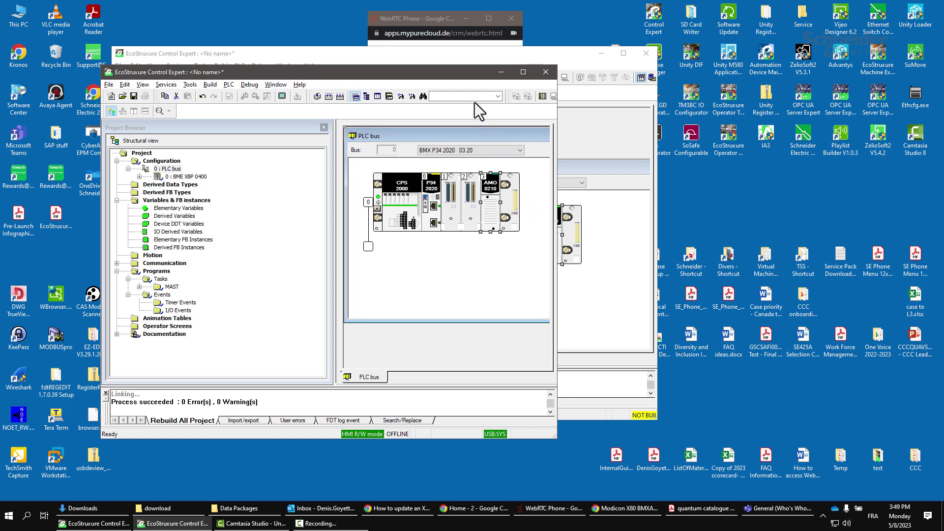
{"action": "left_click_drag", "start_coordinate": [479, 72], "coordinate": [943, 72]}
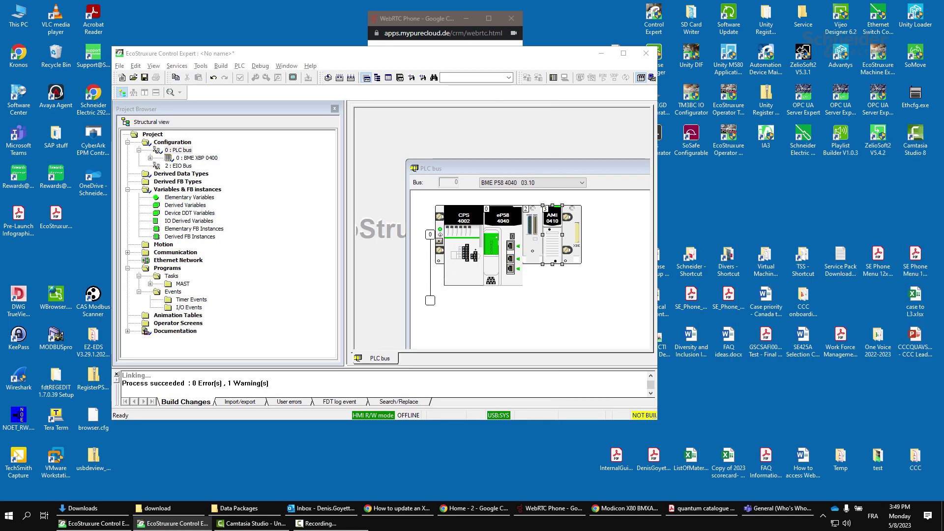
{"action": "left_click", "coordinate": [601, 53]}
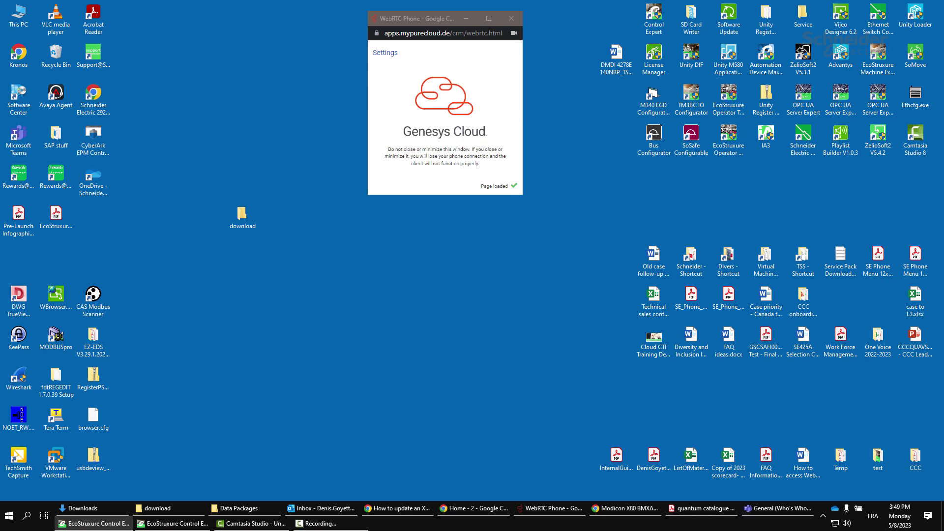
Launch Automation Device Maintenance and confirm version 3.1.147.0 in the About dialog.
{"action": "left_click", "coordinate": [762, 60]}
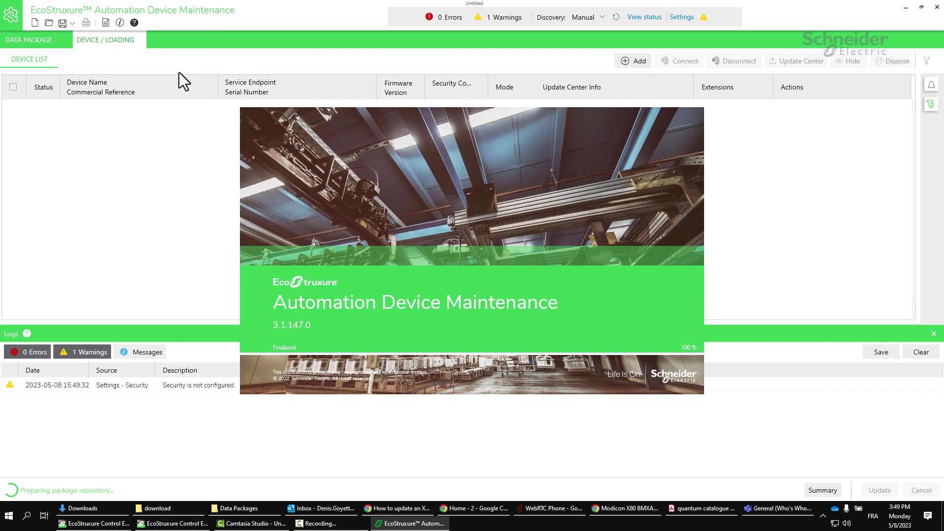
{"action": "left_click", "coordinate": [121, 22]}
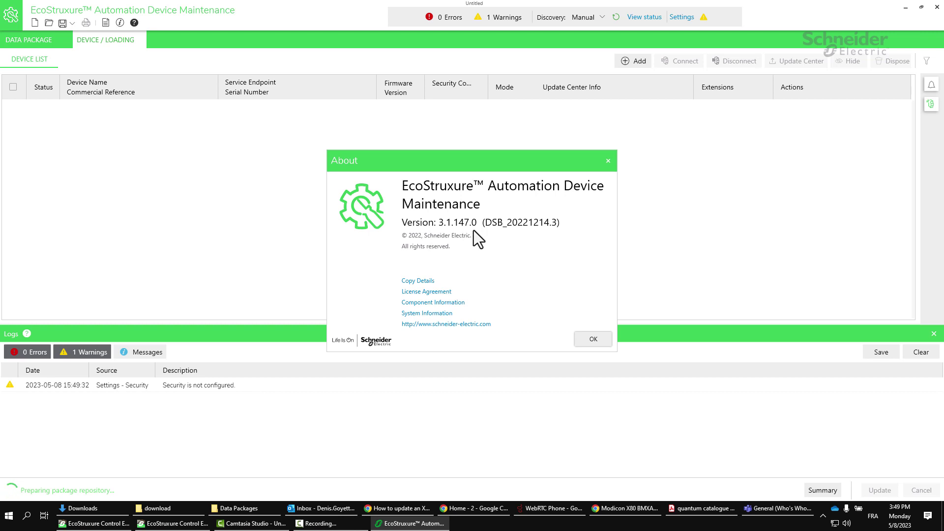
{"action": "left_click", "coordinate": [607, 161]}
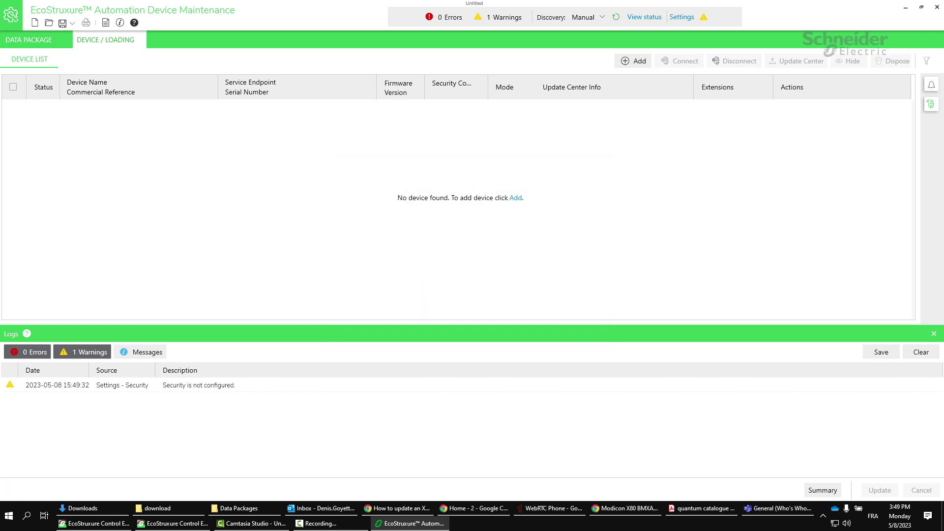
Restore the BMX P34 2020 project full screen, build its changes and connect to the PLC.
{"action": "key", "text": "alt+Tab"}
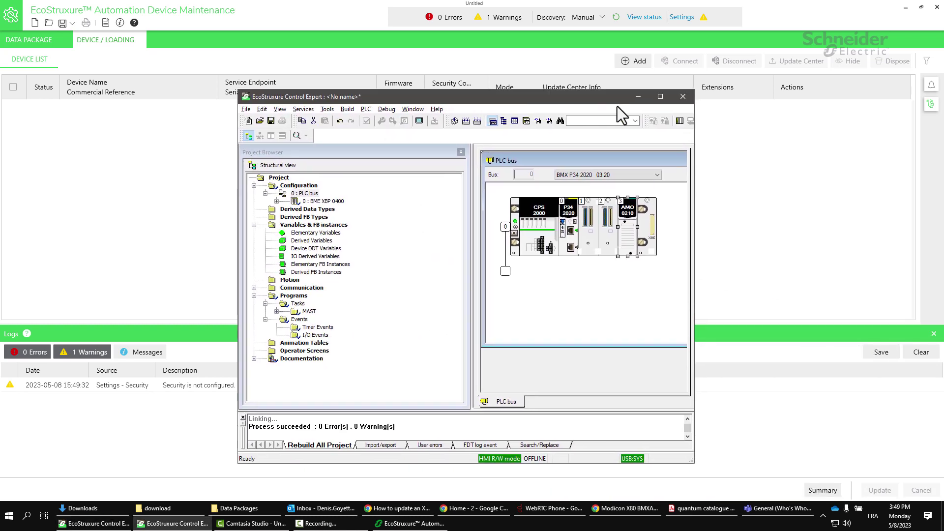
{"action": "left_click", "coordinate": [661, 98]}
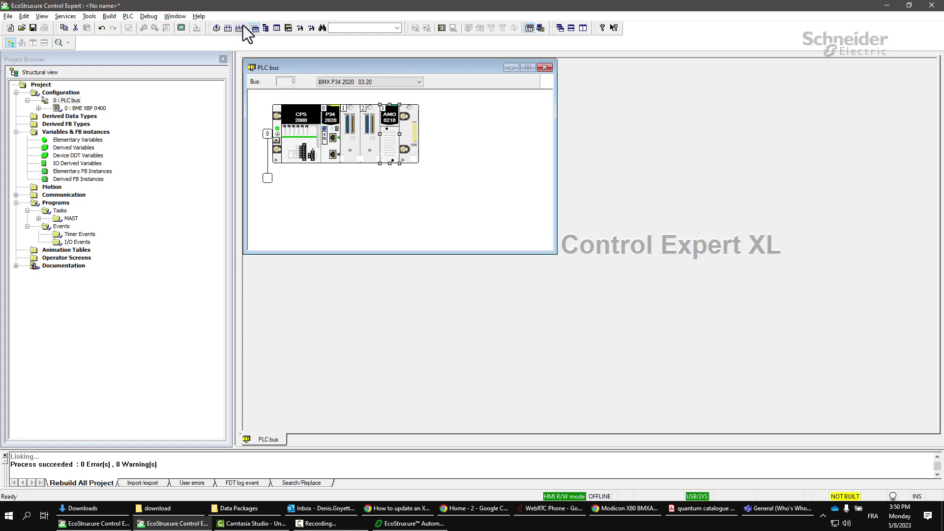
{"action": "left_click", "coordinate": [229, 30]}
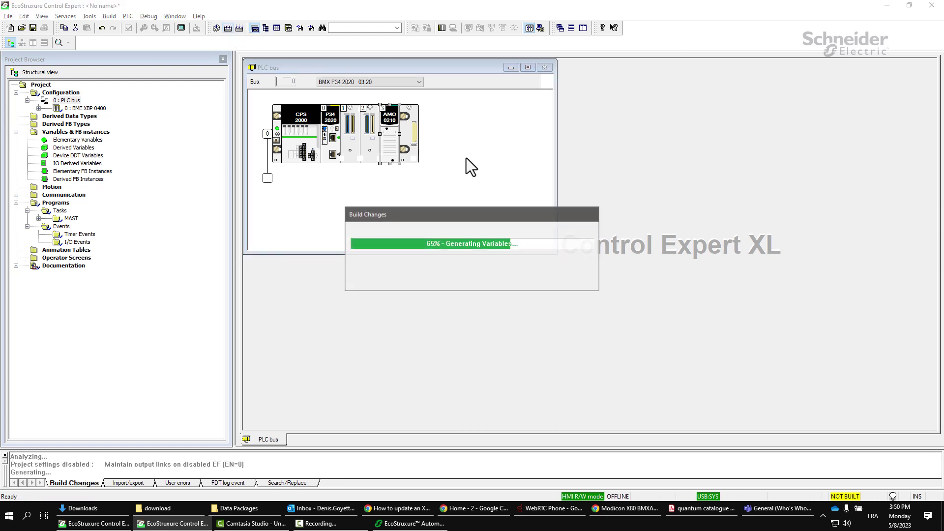
{"action": "left_click", "coordinate": [445, 29]}
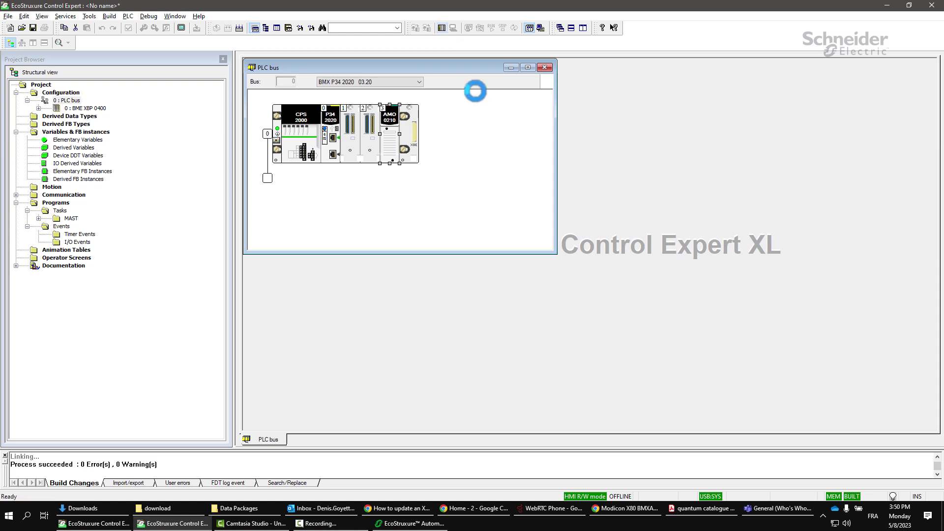
Transfer the project to the PLC, stopping it and returning it to RUN, then disconnect.
{"action": "key", "text": "ctrl+l"}
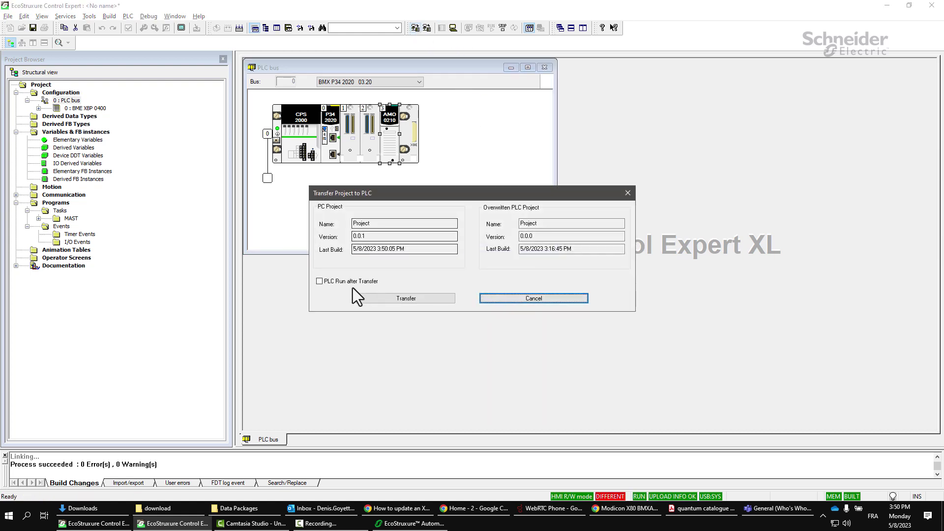
{"action": "left_click", "coordinate": [404, 298]}
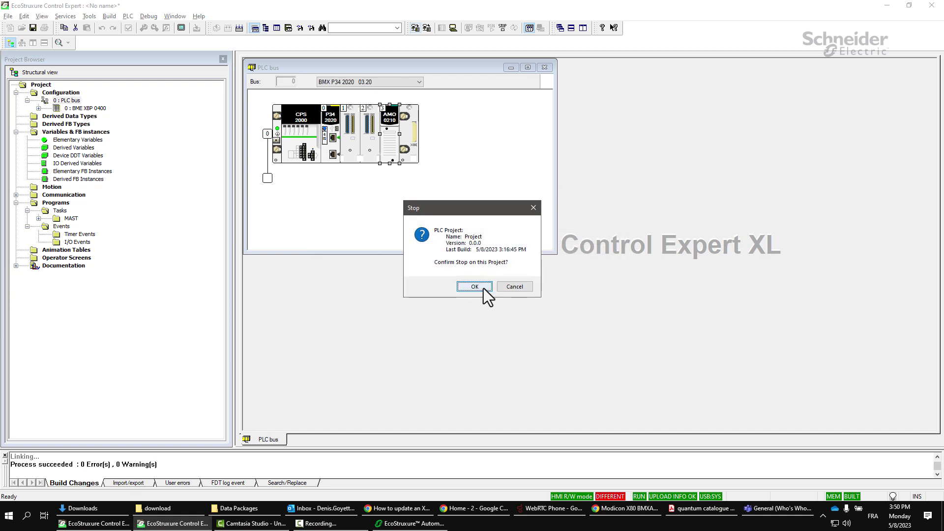
{"action": "left_click", "coordinate": [483, 289]}
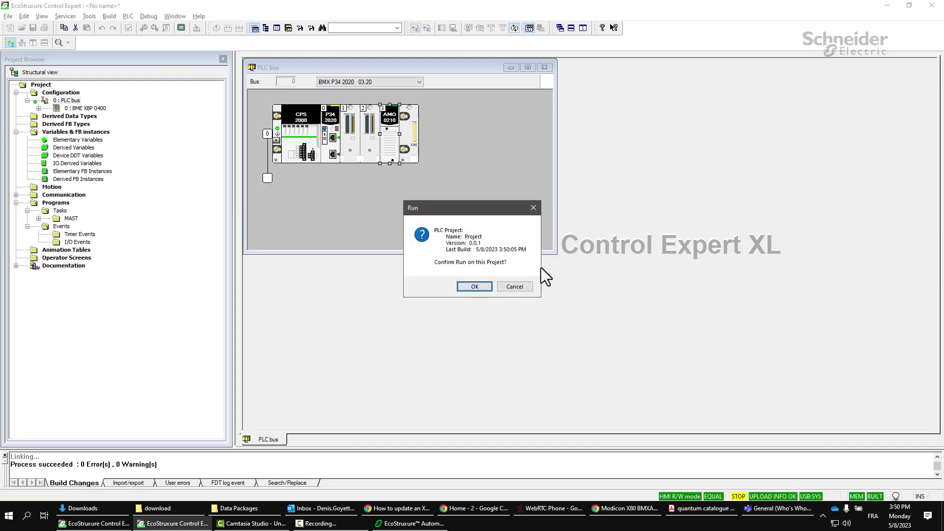
{"action": "left_click", "coordinate": [466, 287]}
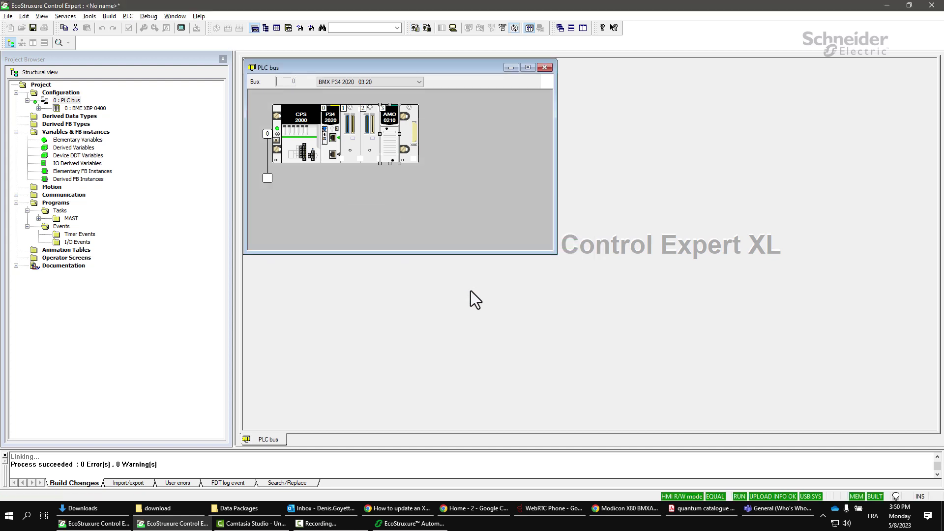
{"action": "left_click", "coordinate": [454, 28]}
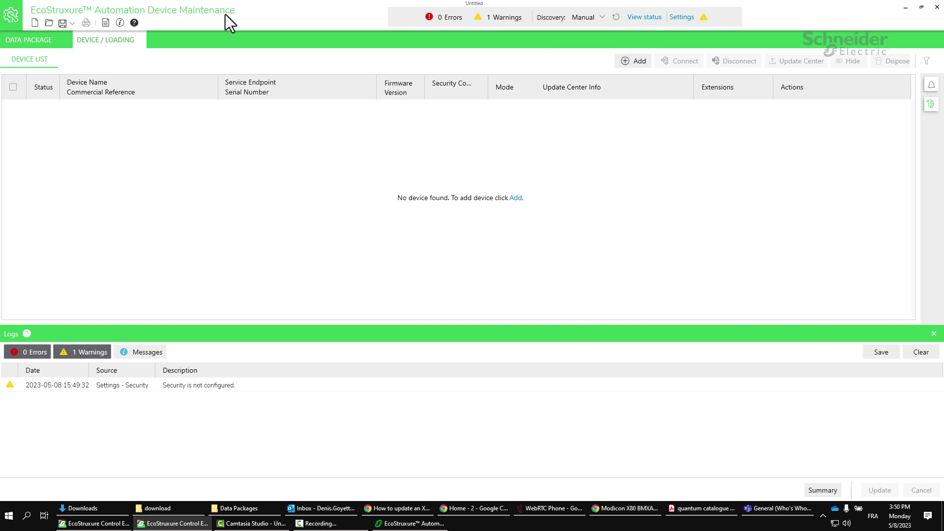
Show Package Settings in the tool's Settings to view the local Data Packages repository path.
{"action": "left_click", "coordinate": [305, 16]}
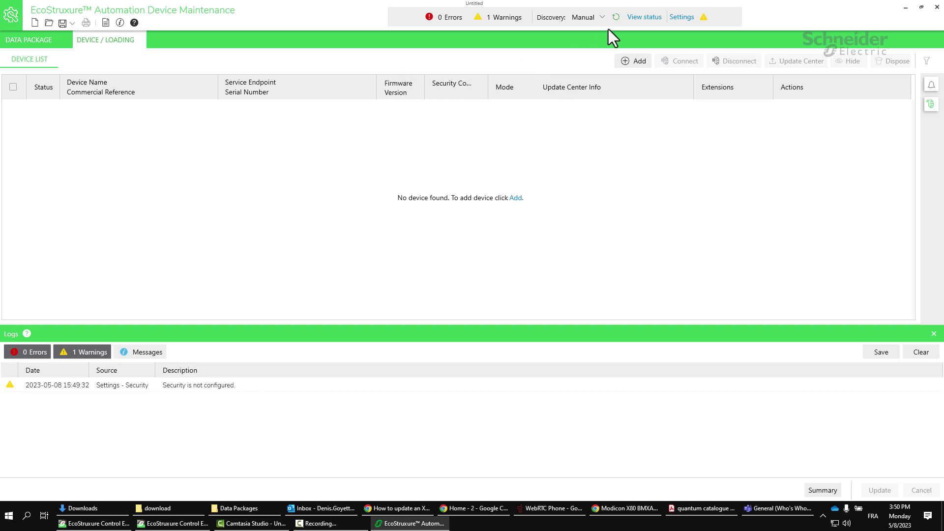
{"action": "left_click", "coordinate": [680, 16]}
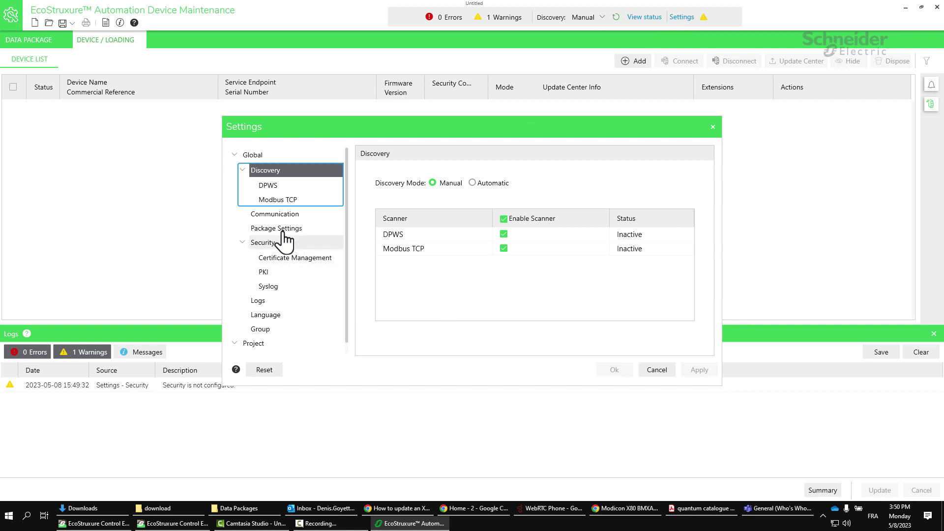
{"action": "left_click", "coordinate": [278, 230]}
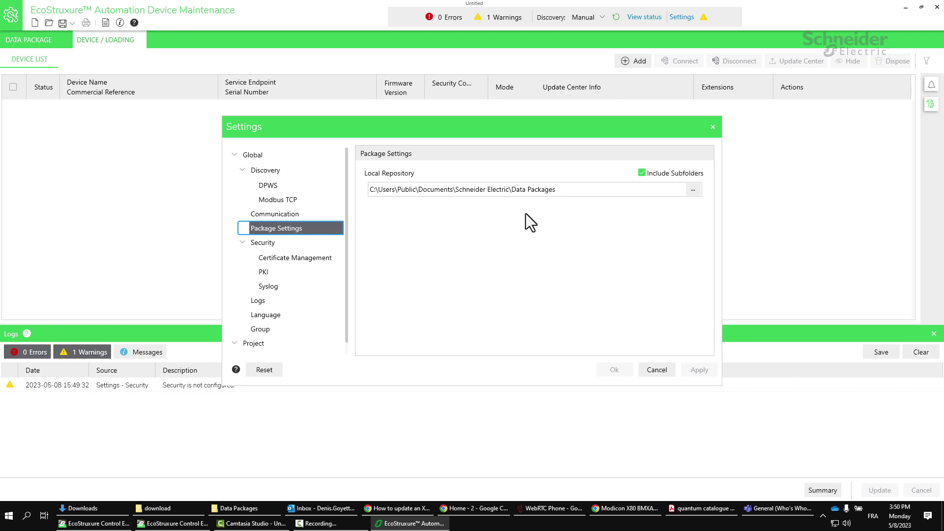
Place the Data Packages folder and the download folder side by side.
{"action": "left_click", "coordinate": [241, 507]}
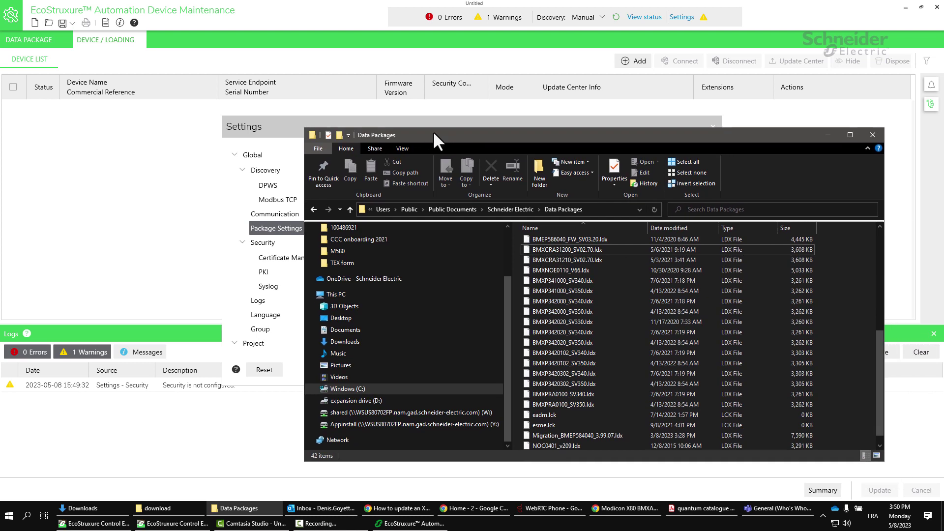
{"action": "left_click_drag", "start_coordinate": [433, 131], "coordinate": [229, 138]}
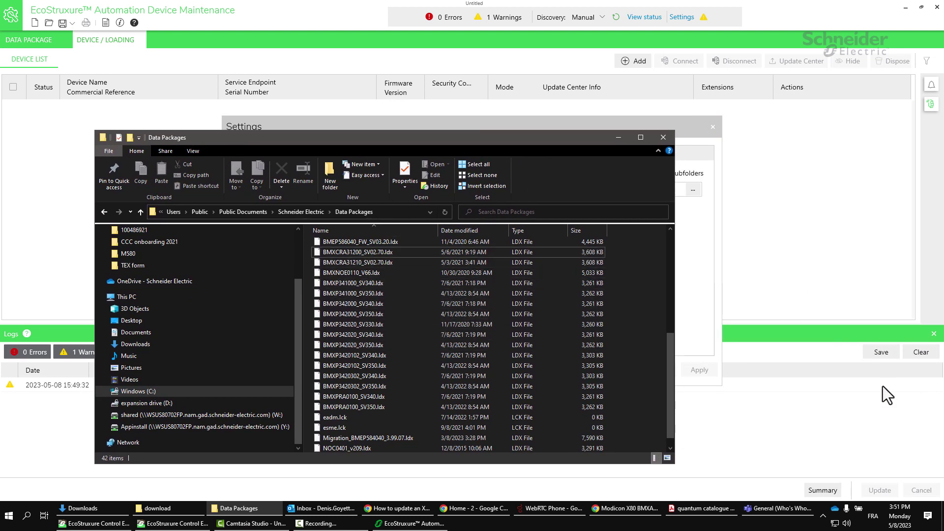
{"action": "left_click", "coordinate": [158, 509]}
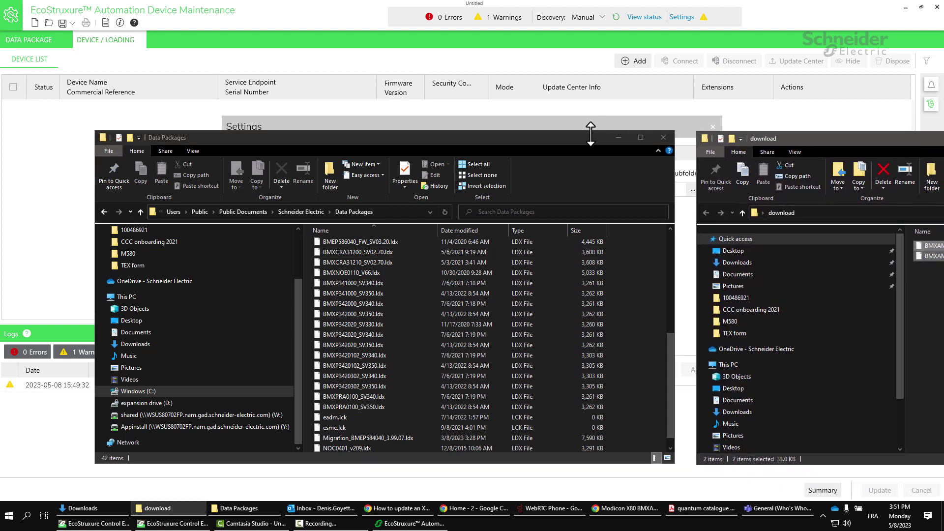
{"action": "mouse_move", "coordinate": [562, 134]}
{"action": "left_mouse_down"}
{"action": "mouse_move", "coordinate": [487, 96]}
{"action": "mouse_move", "coordinate": [468, 50]}
{"action": "left_mouse_up"}
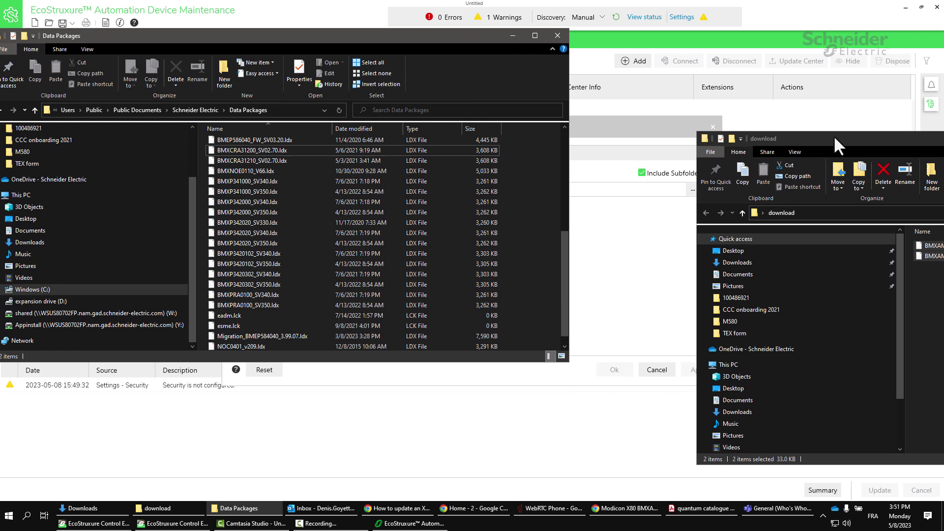
{"action": "left_click_drag", "start_coordinate": [834, 137], "coordinate": [709, 106]}
{"action": "left_click", "coordinate": [833, 265]}
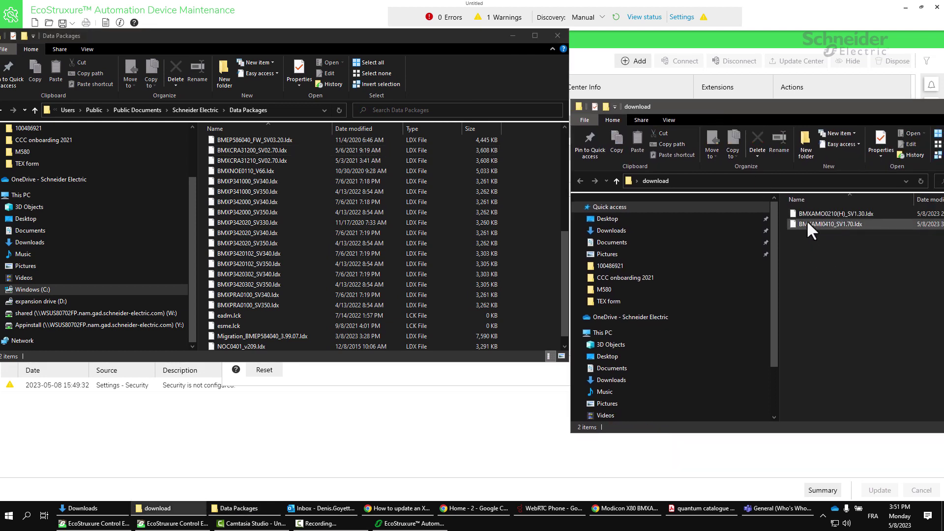
Move BMXAMO0210(H)_SV1.30.ldx and BMXAMI0410_SV1.70.ldx into Data Packages and close the download folder.
{"action": "left_click", "coordinate": [804, 215]}
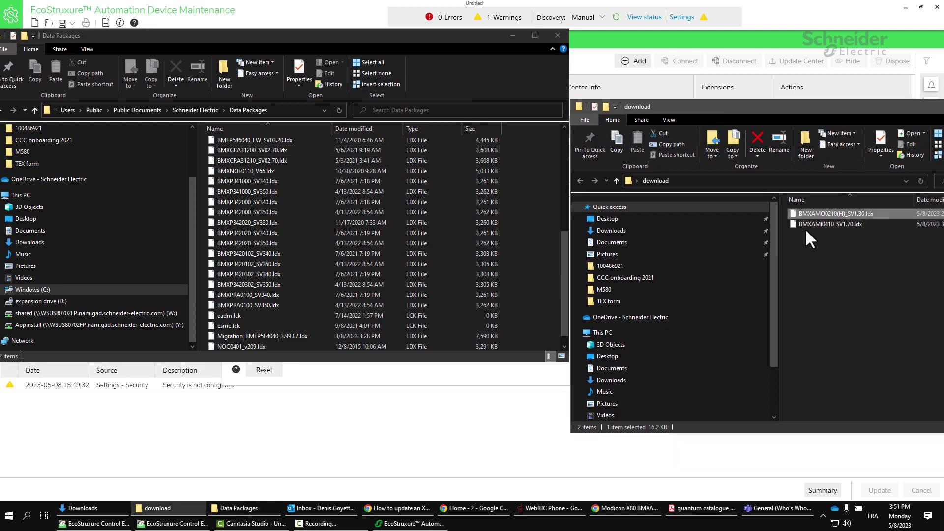
{"action": "left_click", "coordinate": [803, 225], "text": "shift"}
{"action": "left_click_drag", "start_coordinate": [795, 212], "coordinate": [535, 223]}
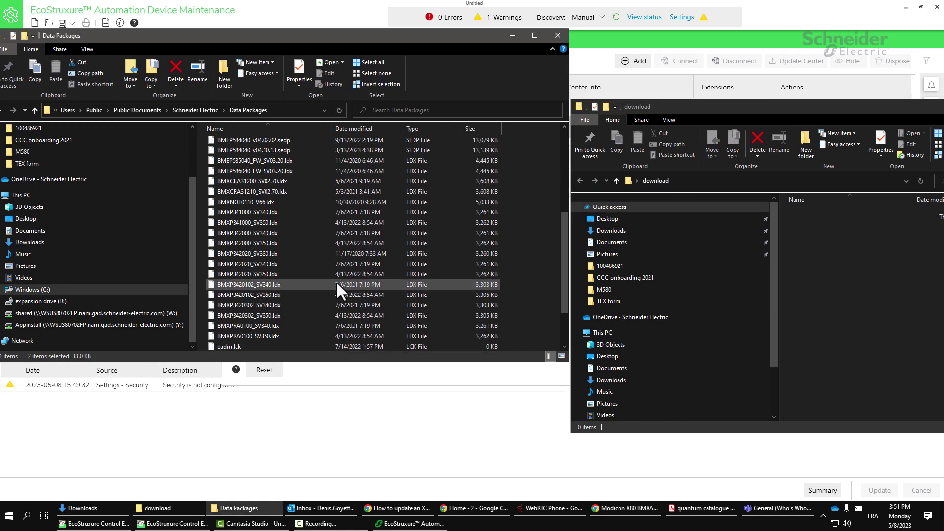
{"action": "scroll", "coordinate": [336, 288], "scroll_direction": "up", "scroll_amount": 4}
{"action": "scroll", "coordinate": [336, 281], "scroll_direction": "down", "scroll_amount": 4}
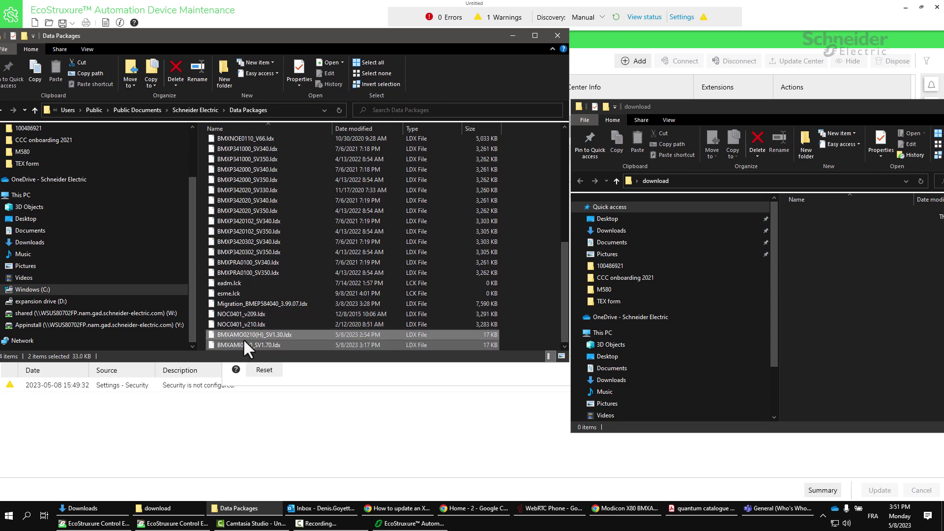
{"action": "left_click", "coordinate": [705, 108]}
{"action": "left_click", "coordinate": [943, 106]}
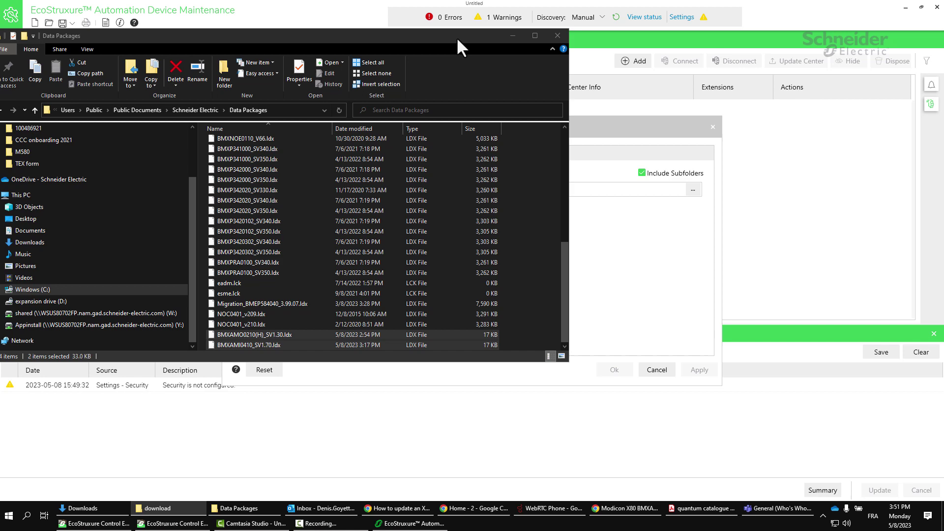
{"action": "left_click_drag", "start_coordinate": [456, 37], "coordinate": [472, 57]}
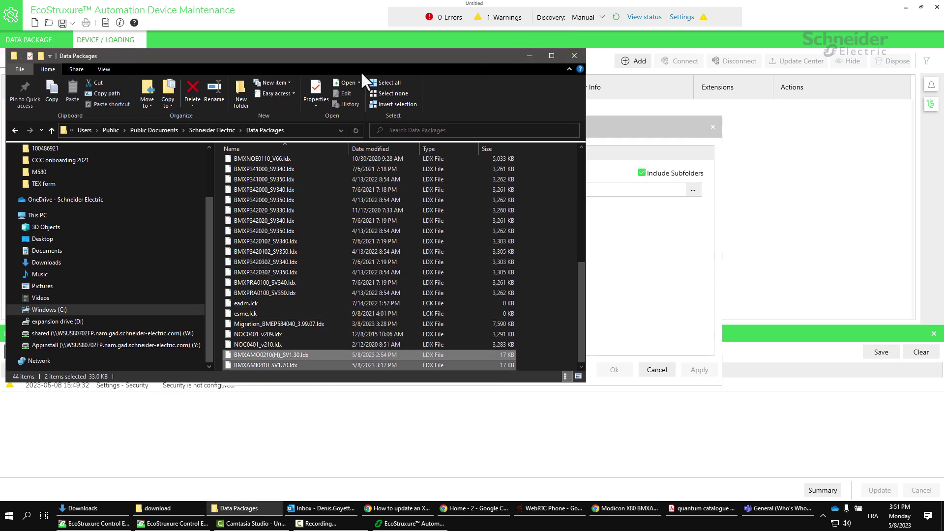
Dismiss Settings, add reference bmxp342020 (BMX P34 2020) over USB, and open its credentials.
{"action": "left_click", "coordinate": [578, 56]}
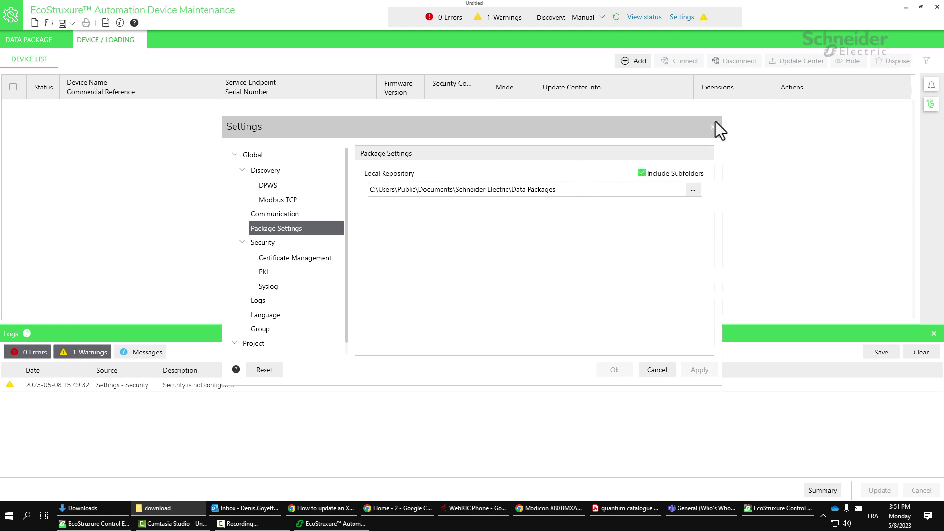
{"action": "left_click", "coordinate": [663, 370]}
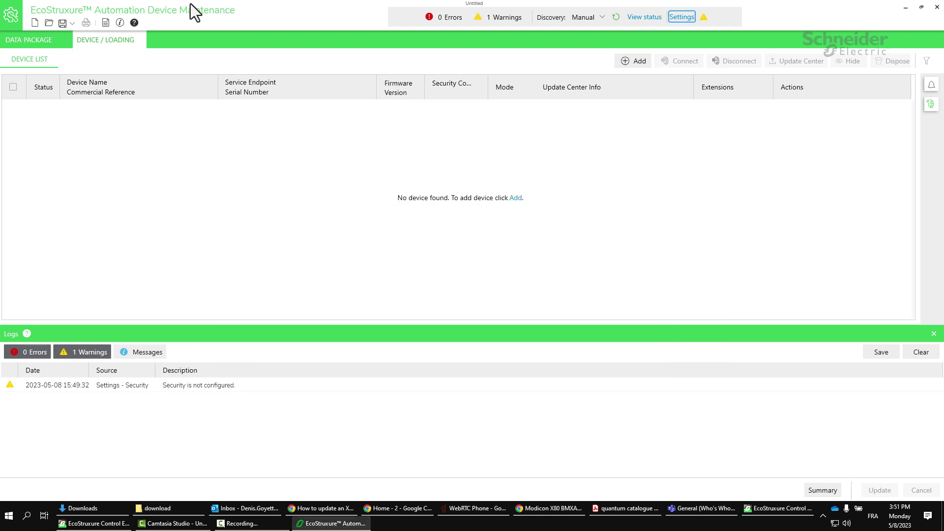
{"action": "left_click", "coordinate": [635, 64]}
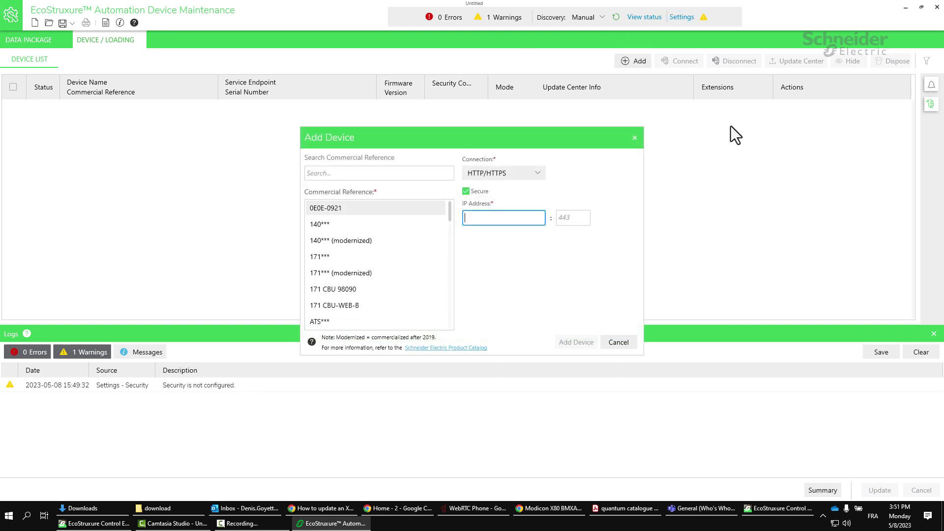
{"action": "left_click", "coordinate": [323, 175]}
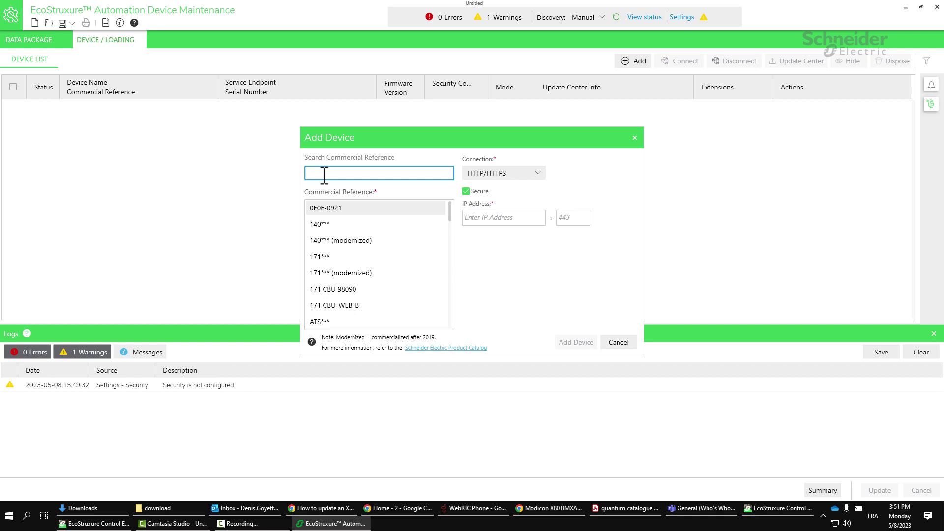
{"action": "type", "text": "bmxp3"}
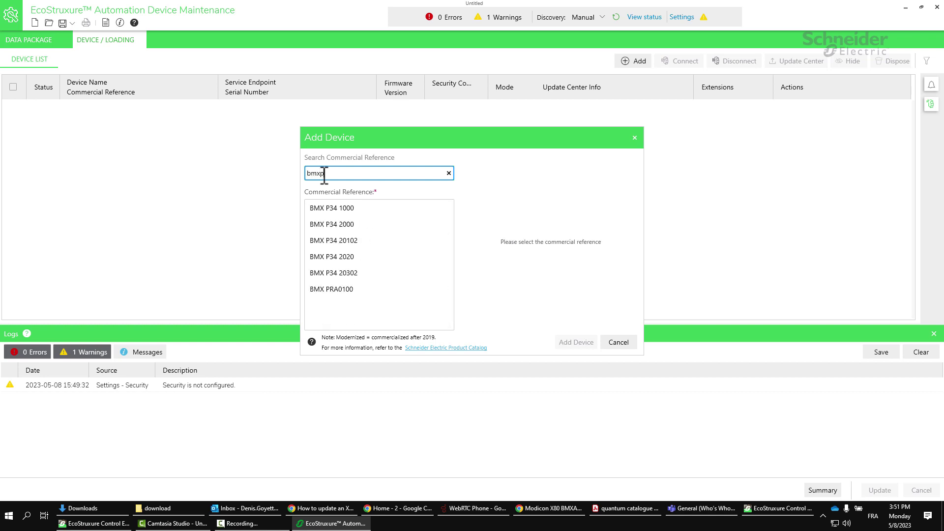
{"action": "type", "text": "42020"}
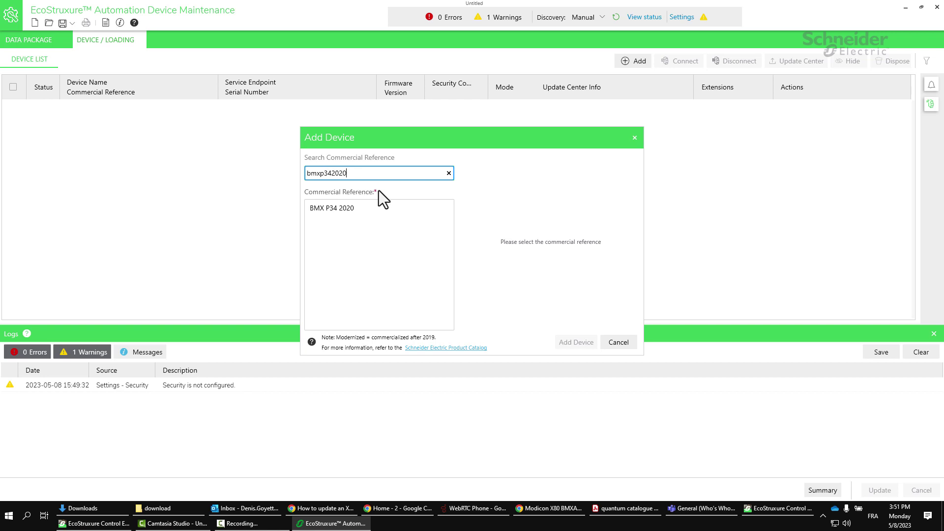
{"action": "left_click", "coordinate": [338, 209]}
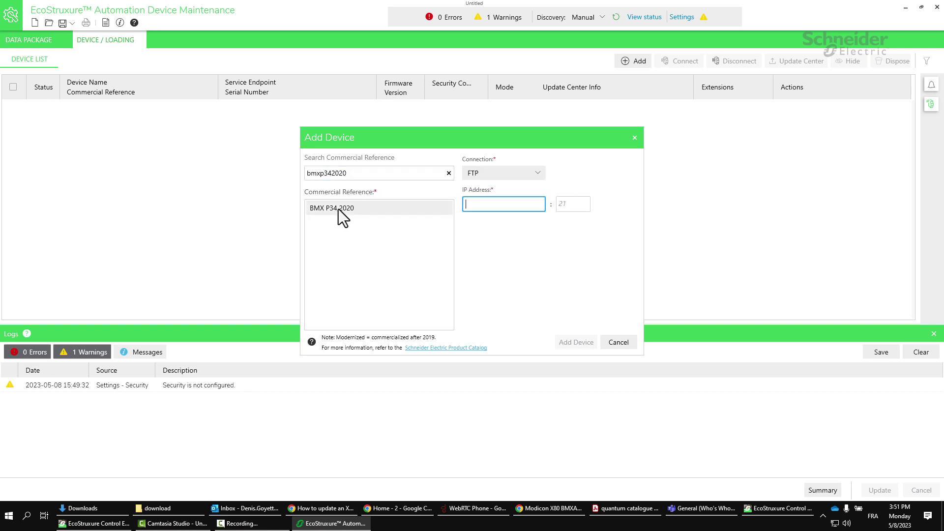
{"action": "left_click", "coordinate": [537, 176]}
{"action": "left_click", "coordinate": [477, 208]}
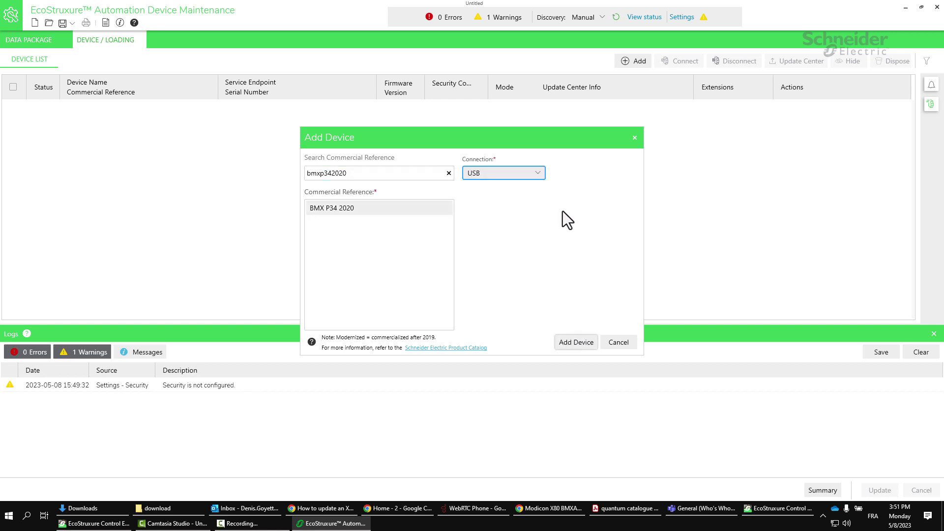
{"action": "left_click", "coordinate": [575, 342]}
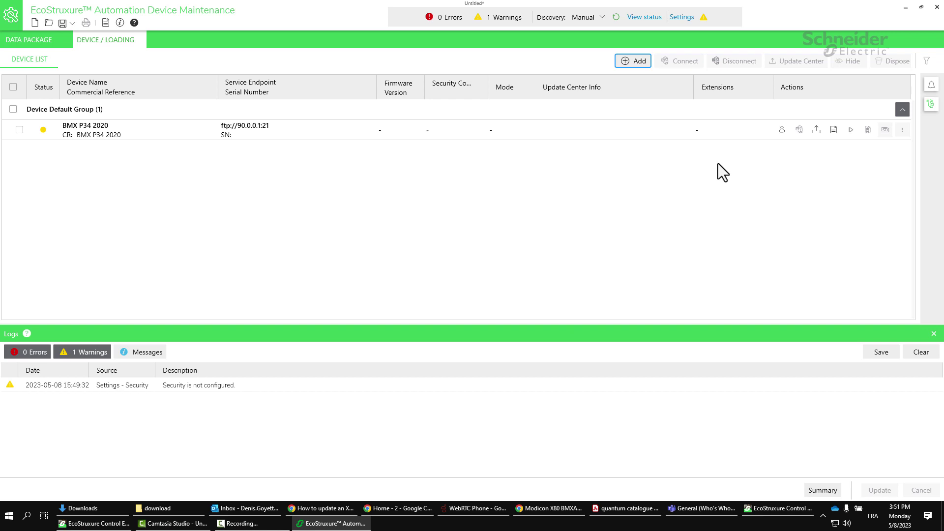
{"action": "left_click", "coordinate": [780, 131]}
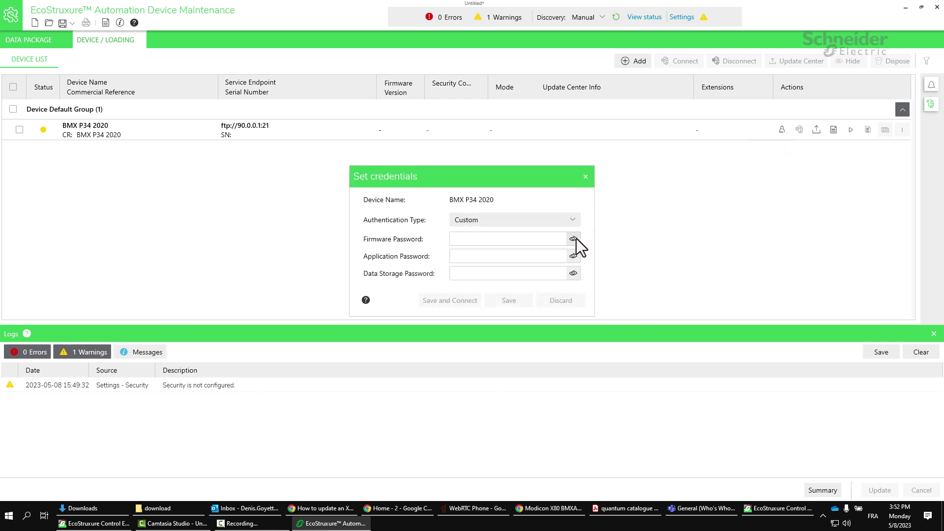
Enter and verify the BMX P34 2020 firmware password, then save and connect.
{"action": "left_click", "coordinate": [538, 238]}
{"action": "type", "text": "aa"}
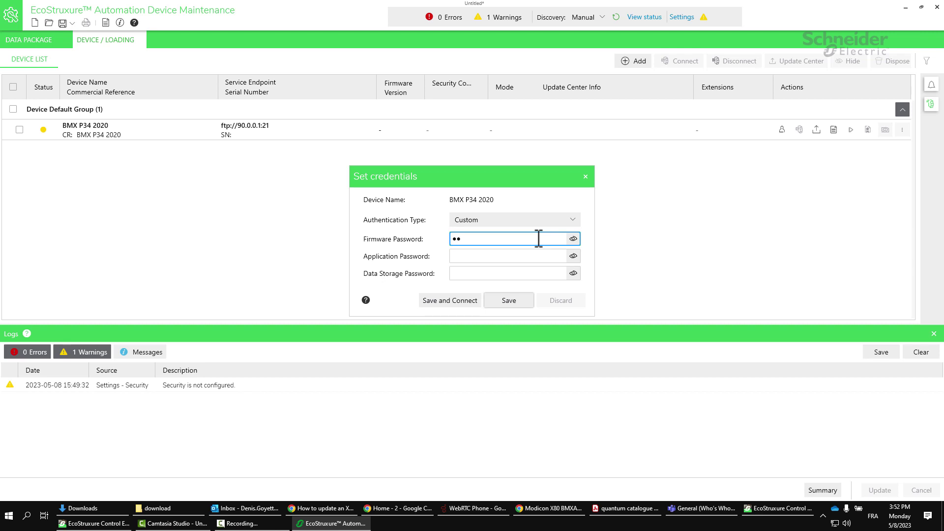
{"action": "type", "text": "aaaaaaaa"}
{"action": "left_click", "coordinate": [576, 237]}
{"action": "left_click", "coordinate": [576, 237]}
{"action": "left_click", "coordinate": [577, 236]}
{"action": "left_click", "coordinate": [446, 301]}
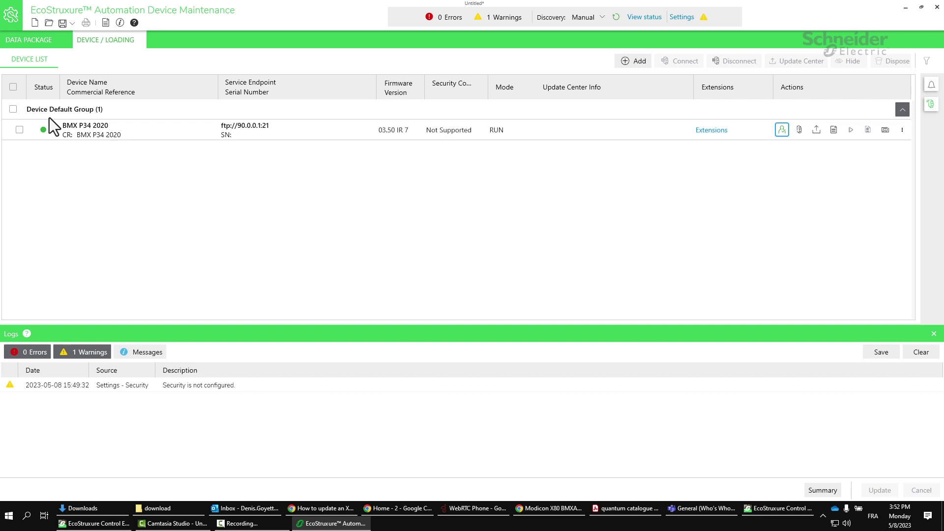
Open Extensions, check the rack in Control Expert, and enter extension 0, slot 3 for the new module.
{"action": "left_click", "coordinate": [711, 131]}
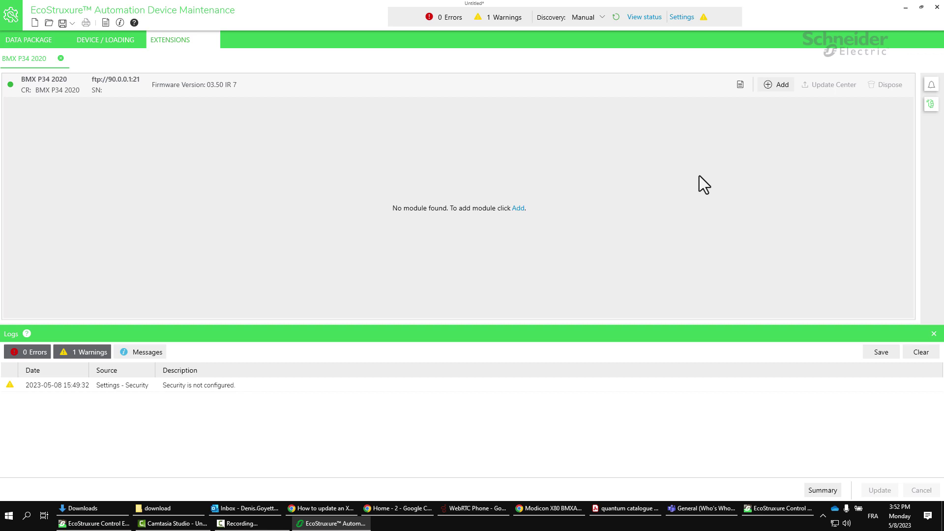
{"action": "left_click", "coordinate": [775, 85]}
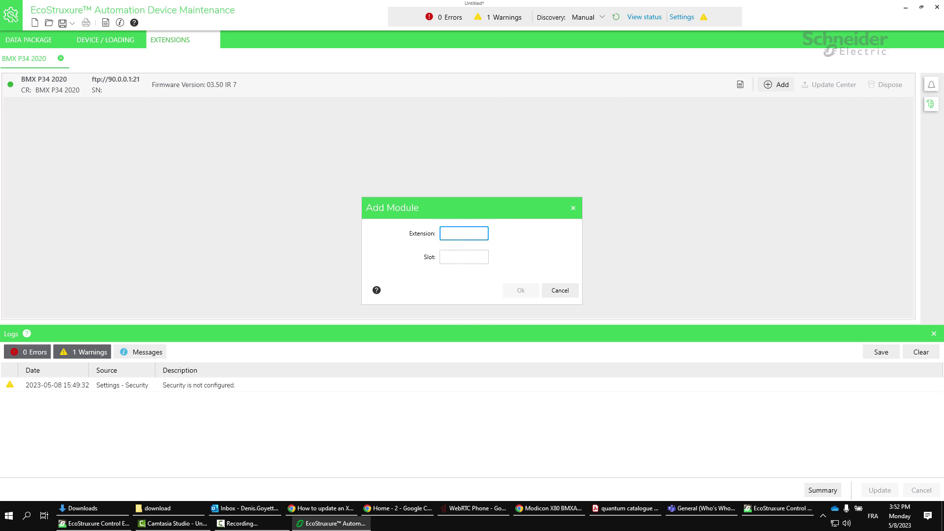
{"action": "key", "text": "alt+Tab"}
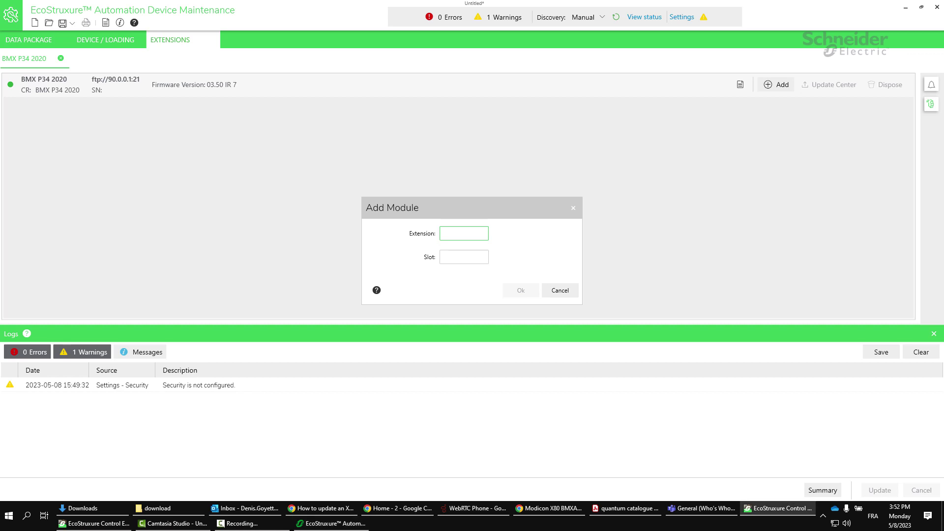
{"action": "key", "text": "alt+Tab"}
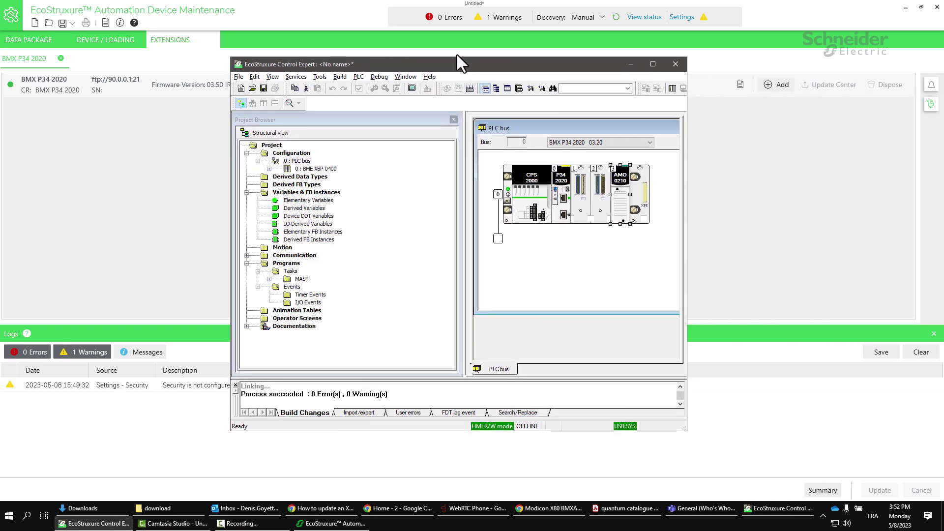
{"action": "left_click_drag", "start_coordinate": [457, 55], "coordinate": [284, 46]}
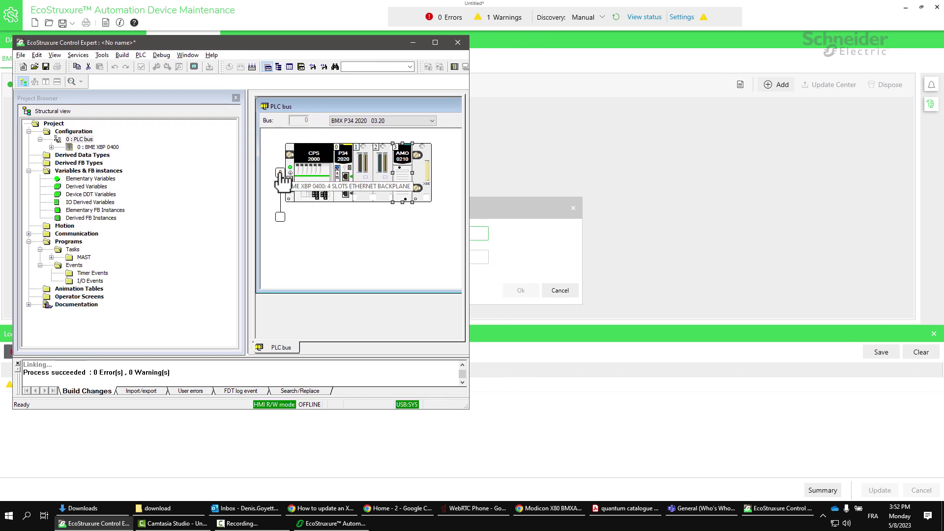
{"action": "left_click", "coordinate": [417, 45]}
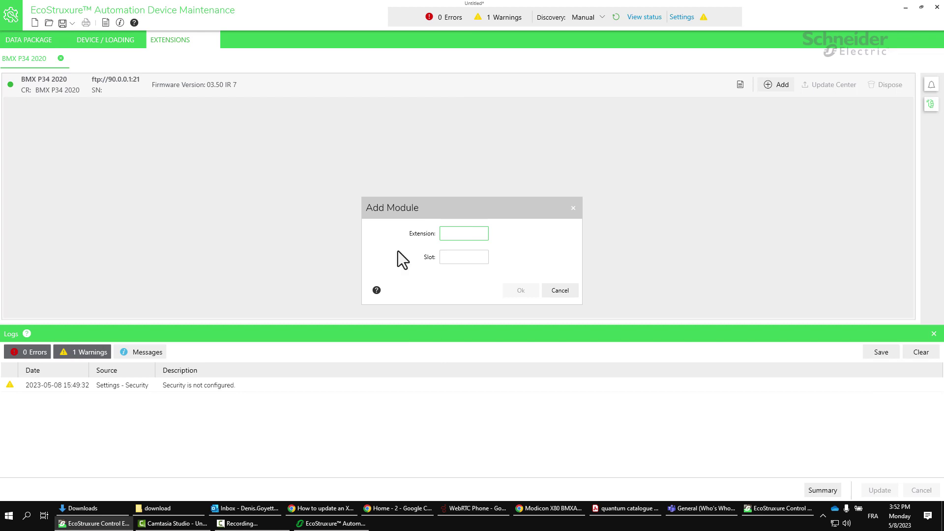
{"action": "left_click", "coordinate": [458, 234]}
{"action": "type", "text": "0"}
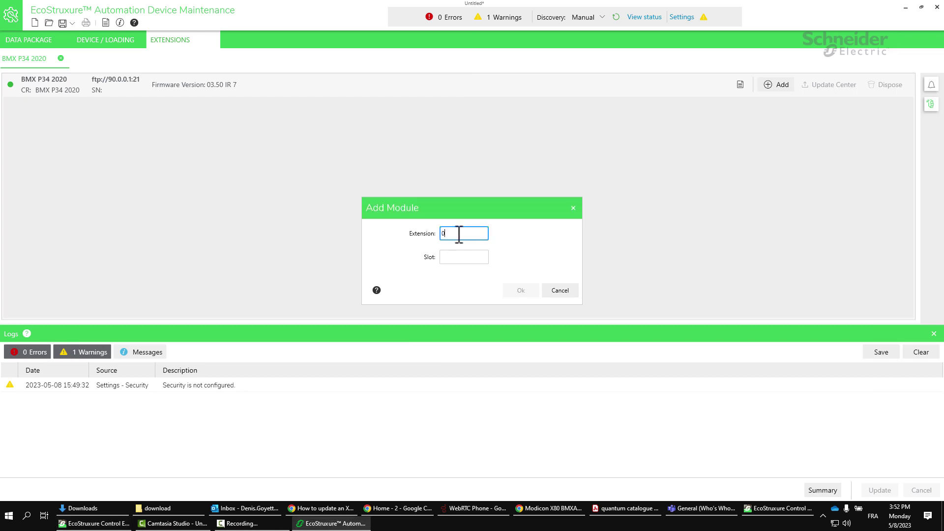
{"action": "left_click", "coordinate": [459, 257]}
{"action": "type", "text": "3"}
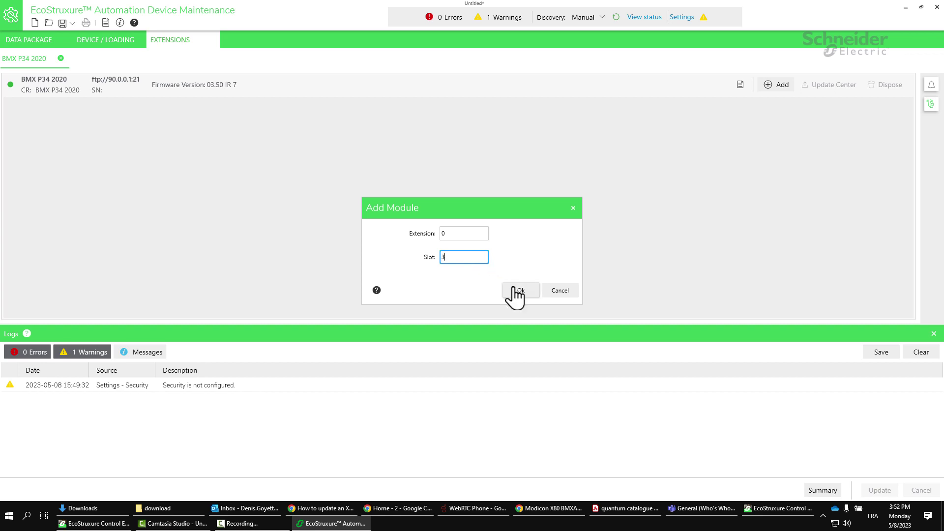
Confirm the slot 3 module and expand rack 0 to show BMX AMO 0210 at 01.30 IR 6.
{"action": "left_click", "coordinate": [515, 292]}
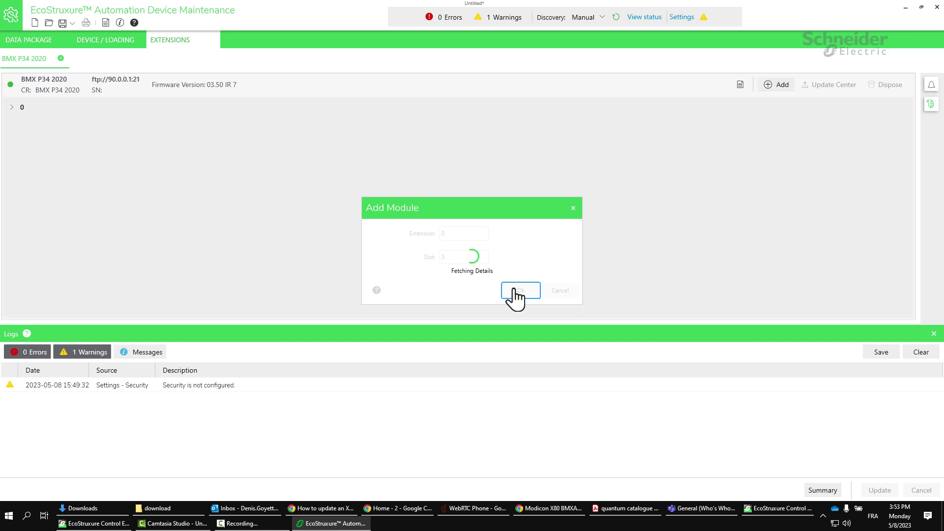
{"action": "left_click", "coordinate": [11, 108]}
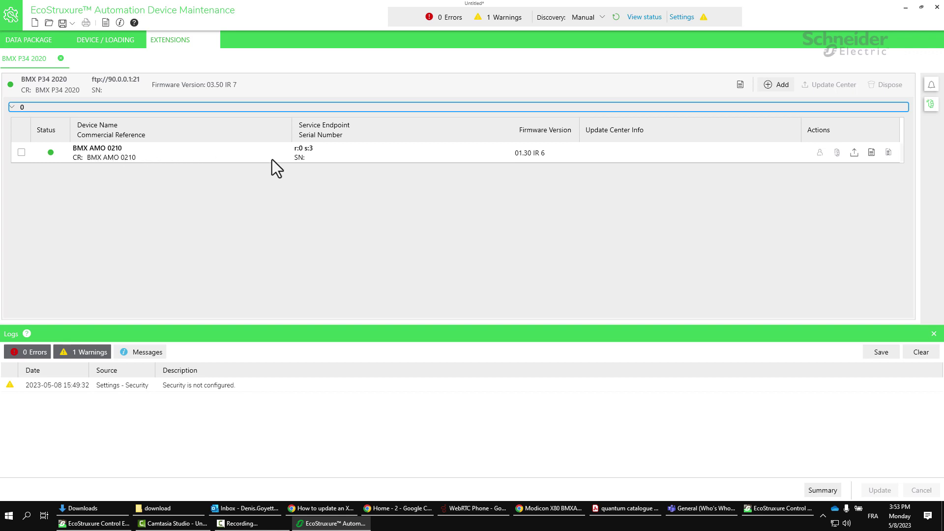
Save firmware 01.30 IR 6 as the BMX AMO 0210 update and tick the module.
{"action": "left_click", "coordinate": [854, 153]}
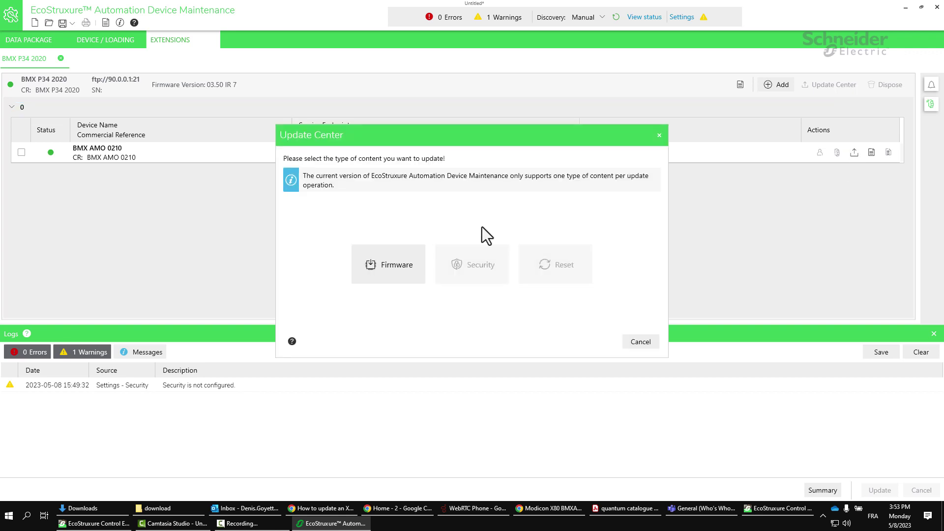
{"action": "left_click", "coordinate": [390, 277]}
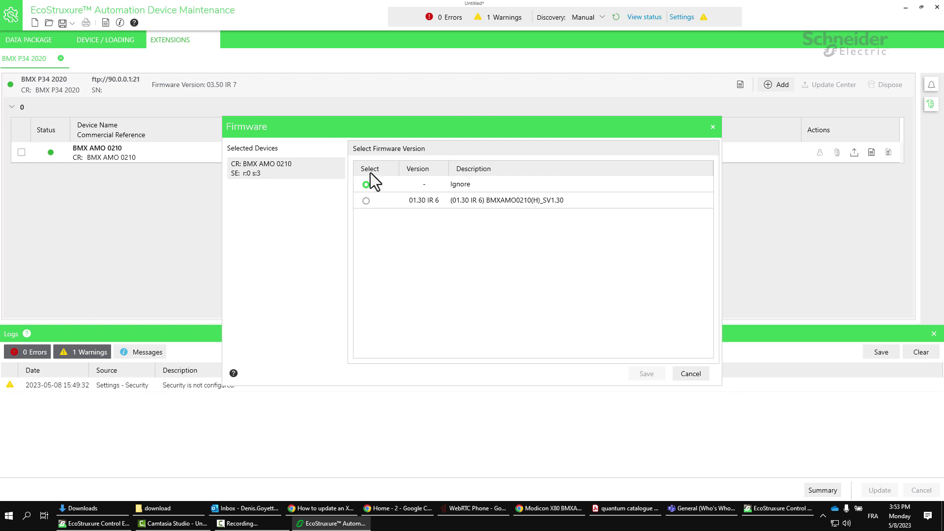
{"action": "left_click", "coordinate": [366, 200]}
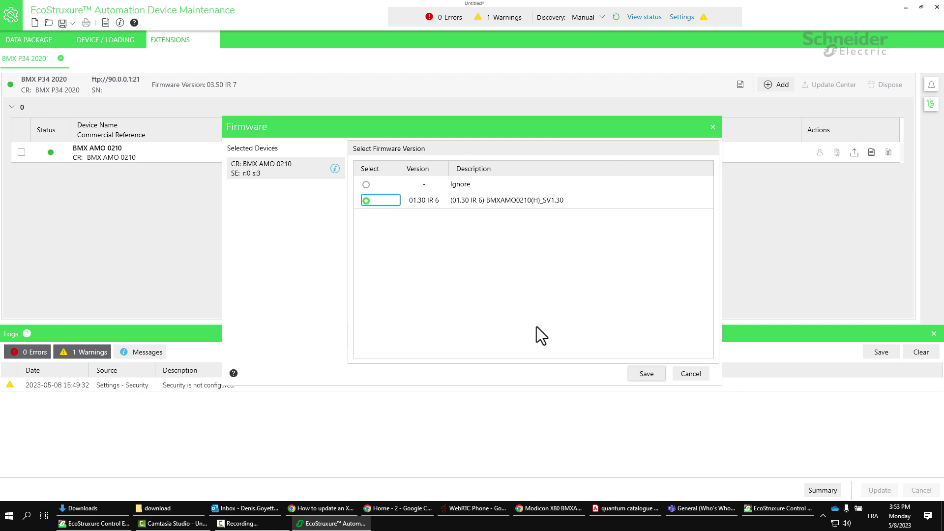
{"action": "left_click", "coordinate": [647, 374]}
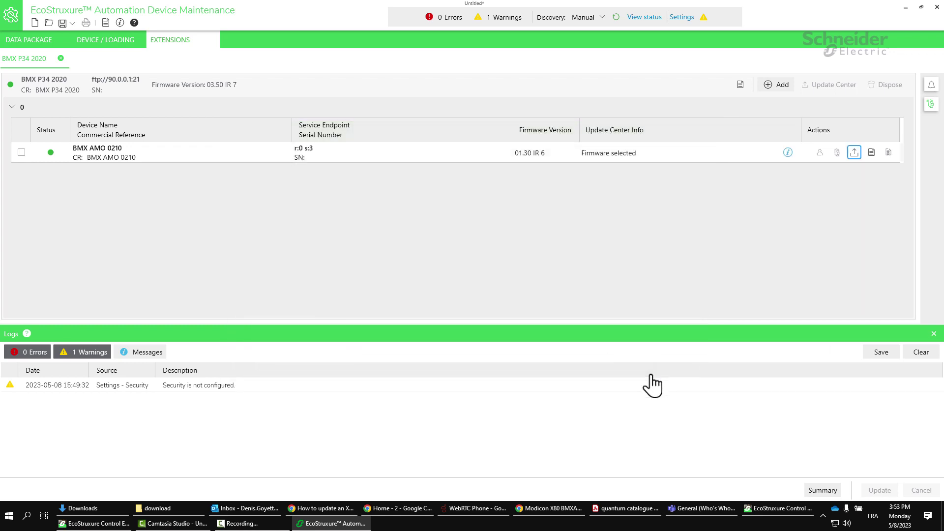
{"action": "left_click", "coordinate": [21, 153]}
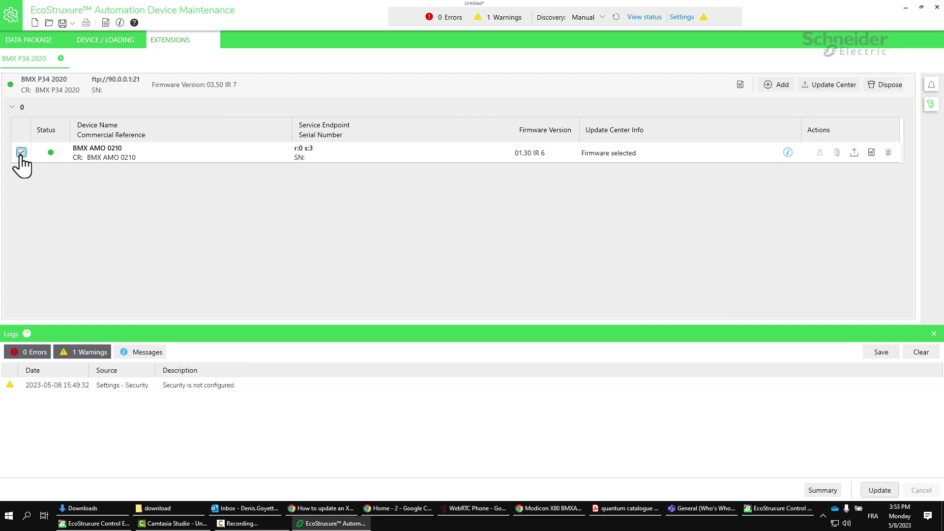
Run the update for the ticked BMX AMO 0210, acknowledging maintenance mode.
{"action": "left_click", "coordinate": [878, 491]}
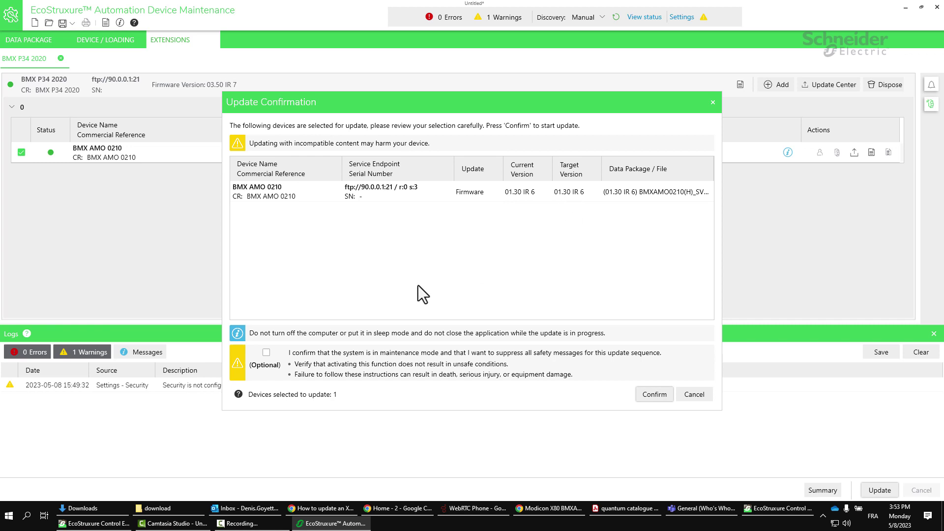
{"action": "left_click", "coordinate": [266, 354]}
{"action": "left_click", "coordinate": [653, 398]}
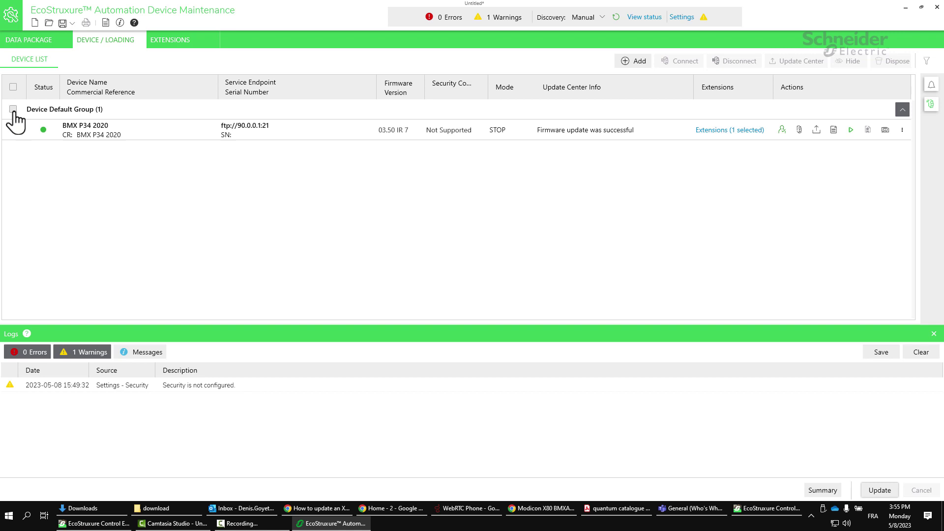
Select the BMX P34 2020 and dispose of it, confirming with Yes.
{"action": "mouse_move", "coordinate": [221, 130]}
{"action": "left_click", "coordinate": [19, 130]}
{"action": "left_click", "coordinate": [894, 62]}
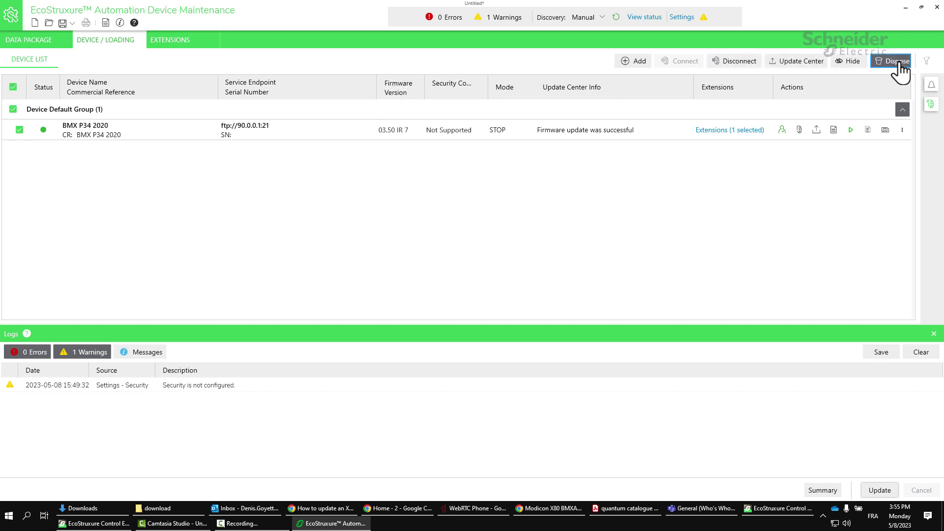
{"action": "left_click", "coordinate": [559, 302]}
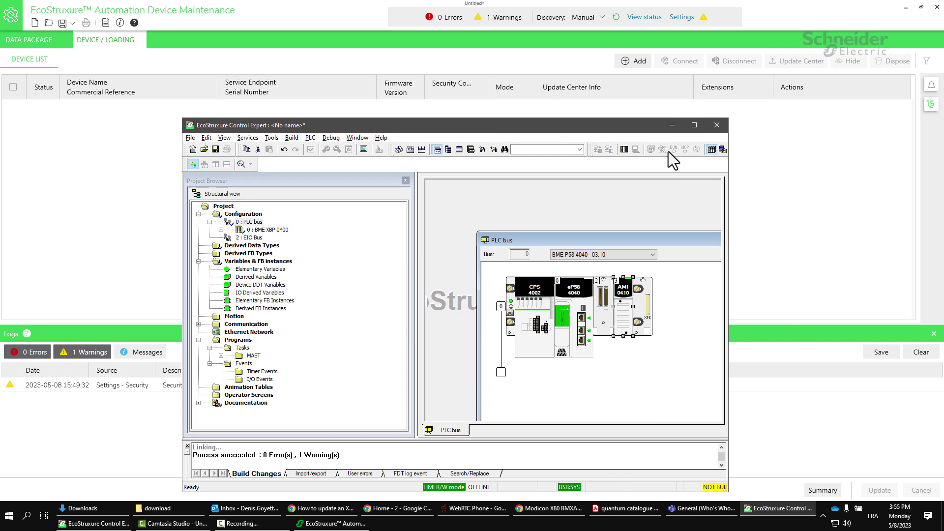
Build the M580 project, connect, and attempt a transfer with PLC Run enabled, which fails.
{"action": "left_click", "coordinate": [697, 123]}
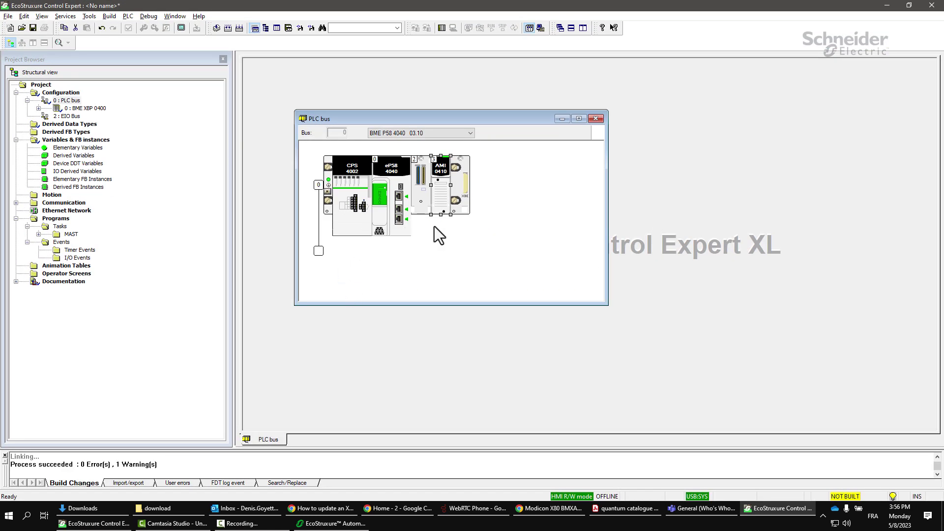
{"action": "left_click", "coordinate": [399, 207]}
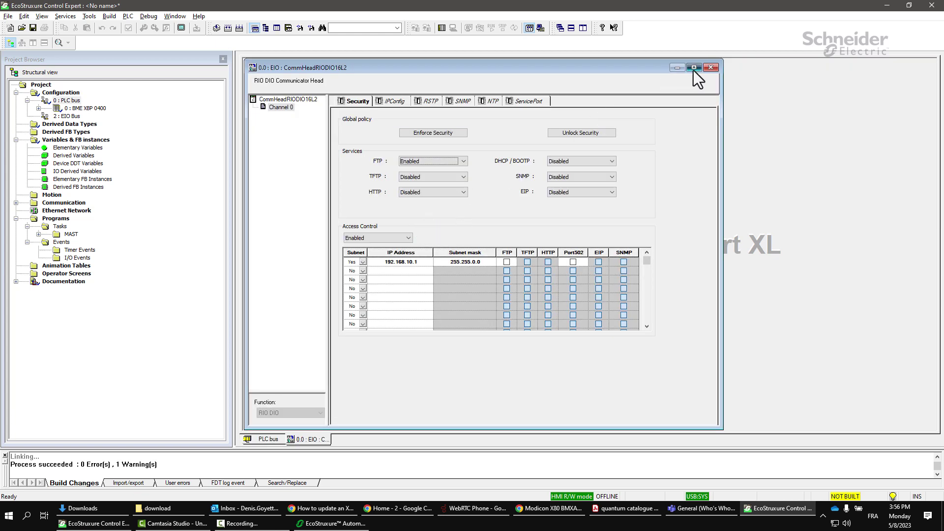
{"action": "left_click", "coordinate": [694, 68]}
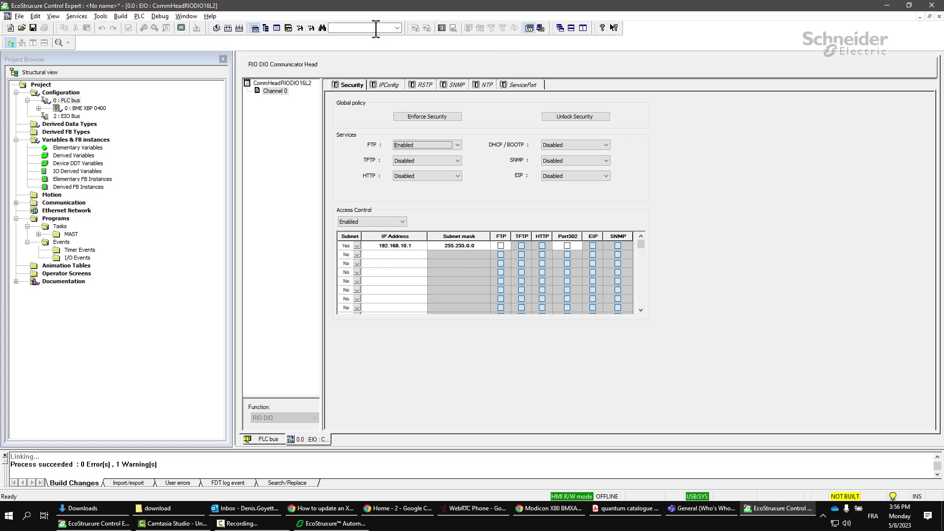
{"action": "left_click", "coordinate": [227, 30]}
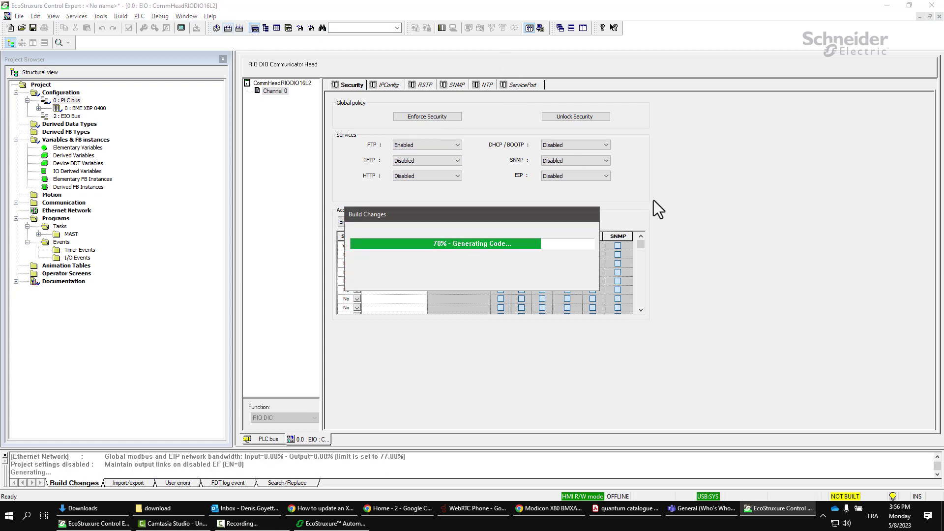
{"action": "left_click", "coordinate": [442, 29]}
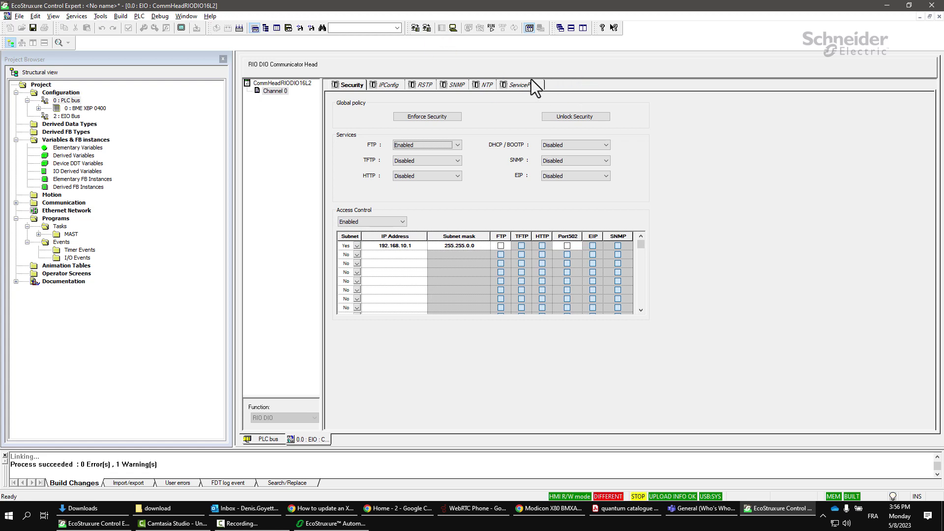
{"action": "left_click", "coordinate": [415, 29]}
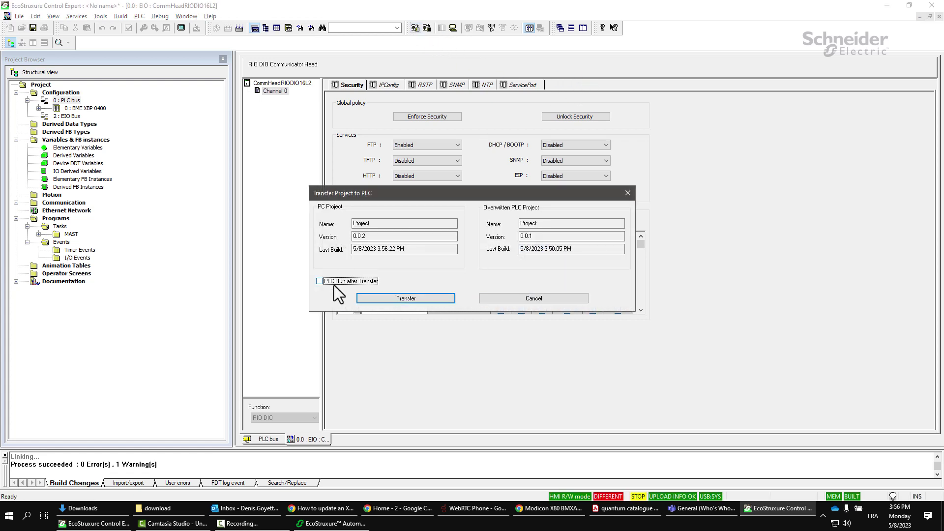
{"action": "left_click", "coordinate": [334, 284]}
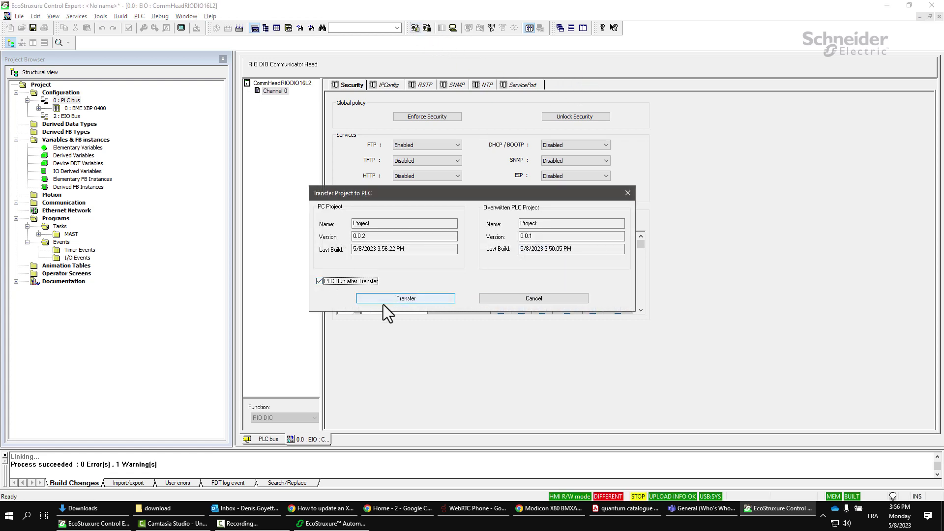
{"action": "left_click", "coordinate": [411, 298]}
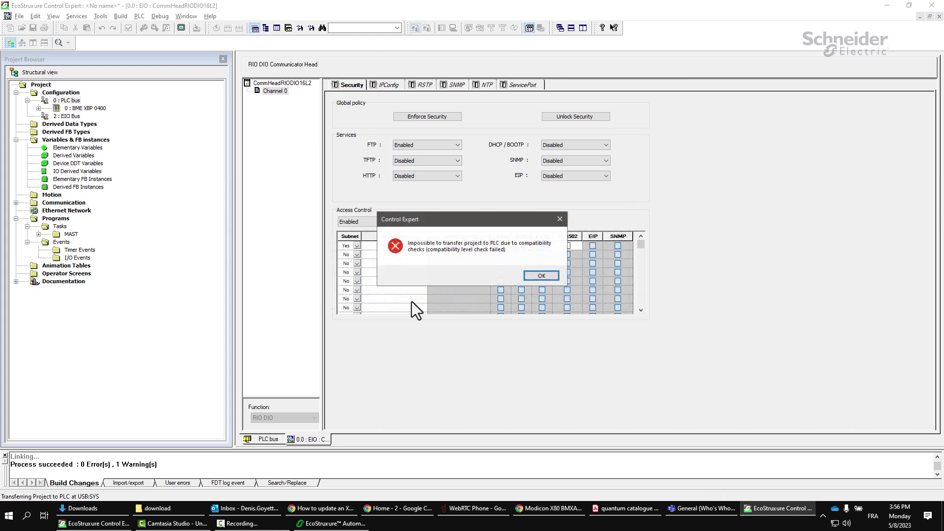
{"action": "left_click", "coordinate": [542, 276]}
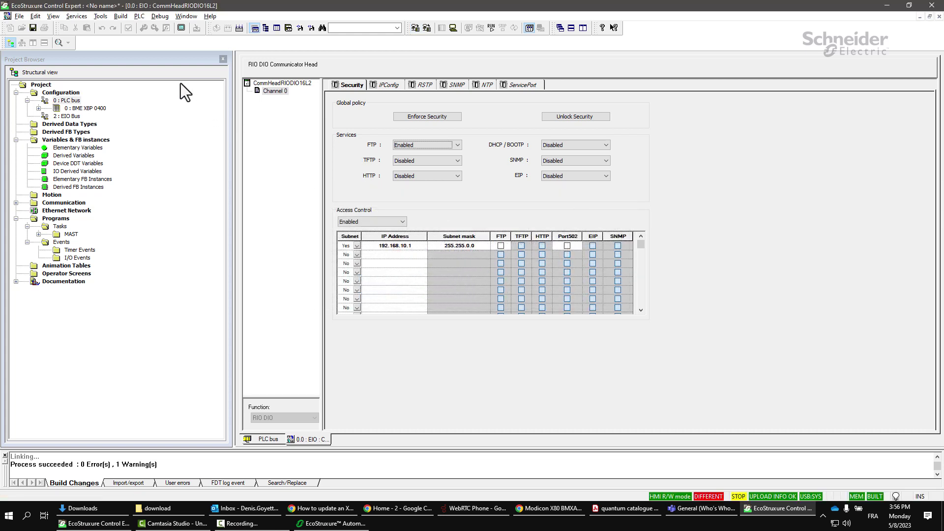
Reconnect, transfer the project to the BME P58 4040 and run it, then disconnect.
{"action": "left_click_drag", "start_coordinate": [301, 11], "coordinate": [524, 55]}
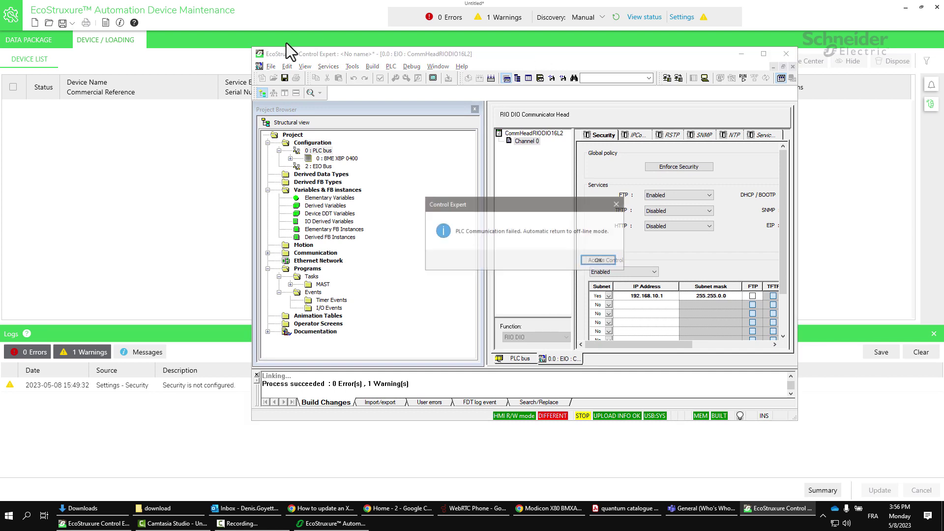
{"action": "left_click", "coordinate": [597, 262]}
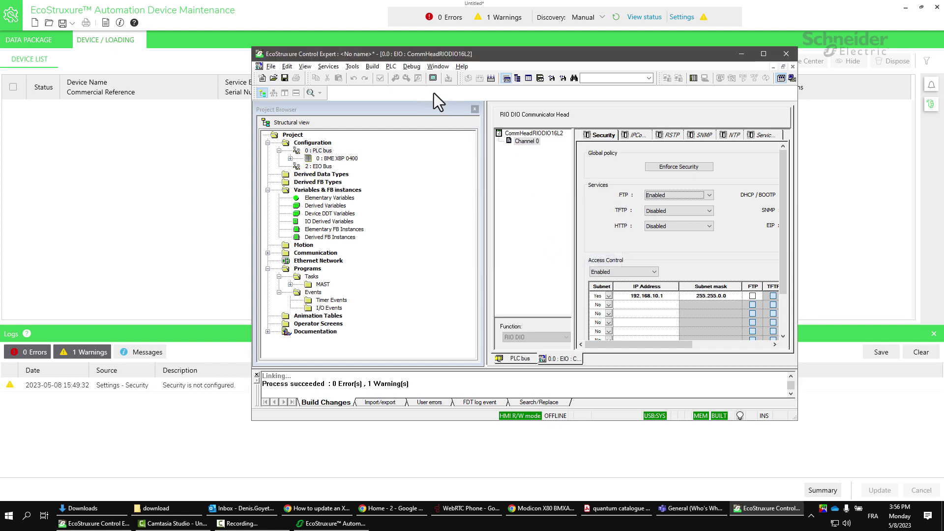
{"action": "left_click", "coordinate": [693, 78]}
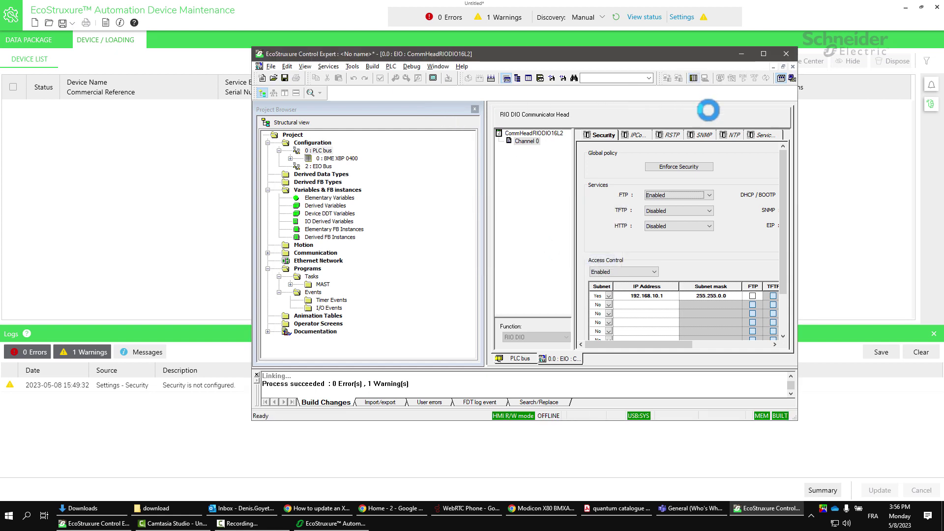
{"action": "left_click", "coordinate": [666, 78]}
{"action": "left_click", "coordinate": [373, 265]}
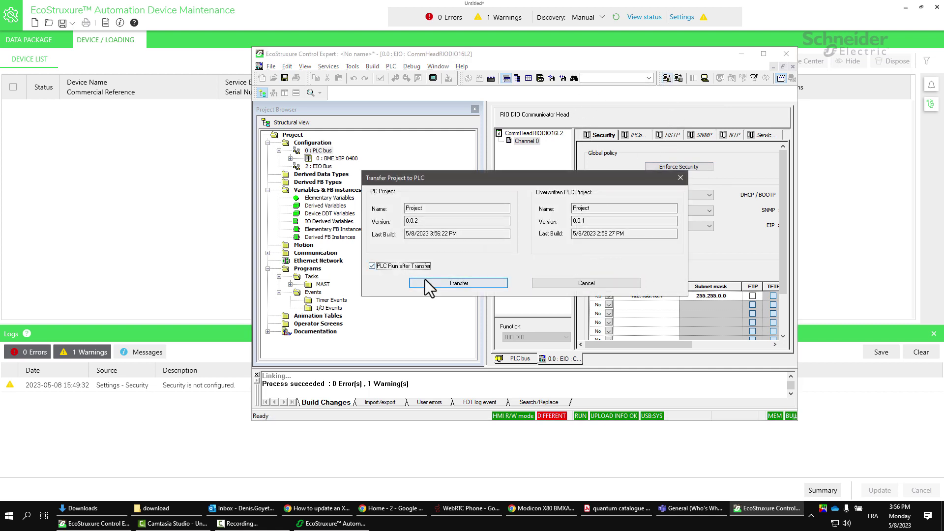
{"action": "left_click", "coordinate": [429, 280]}
{"action": "left_click", "coordinate": [517, 273]}
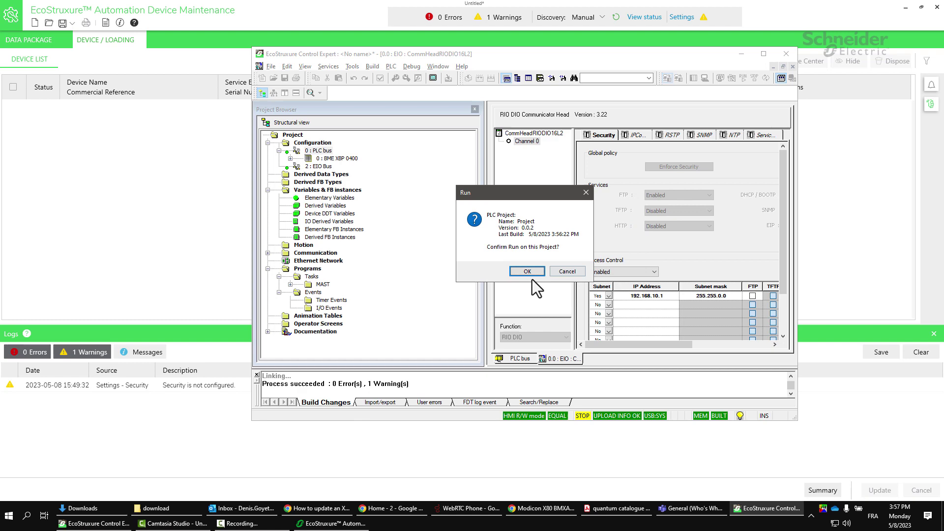
{"action": "left_click", "coordinate": [525, 272]}
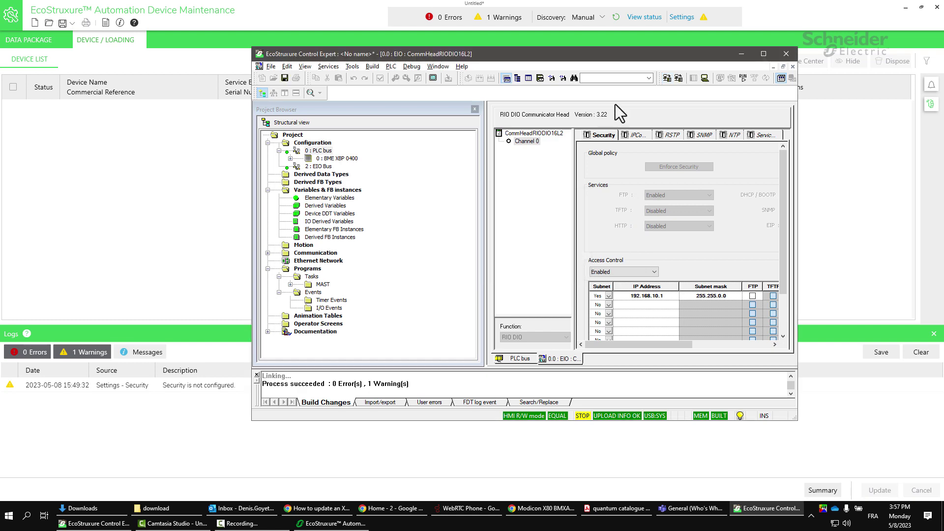
{"action": "left_click", "coordinate": [705, 79]}
{"action": "left_click", "coordinate": [740, 53]}
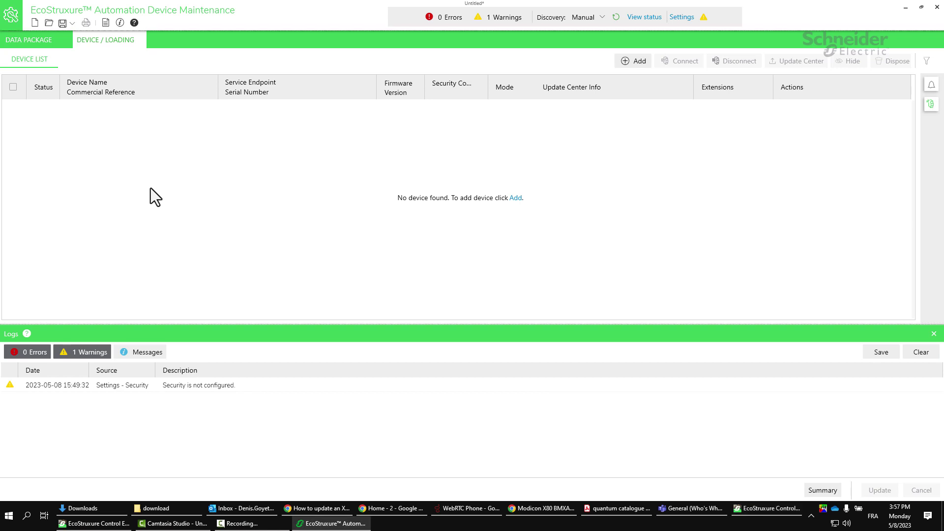
Add the BME P58 4040 (BMEP584040) to the device list with a USB connection.
{"action": "left_click", "coordinate": [636, 66]}
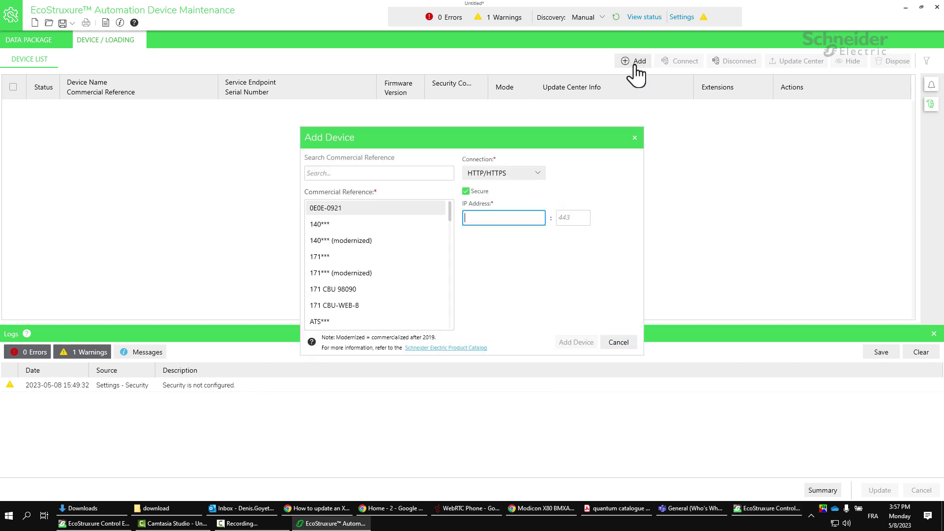
{"action": "left_click", "coordinate": [394, 174]}
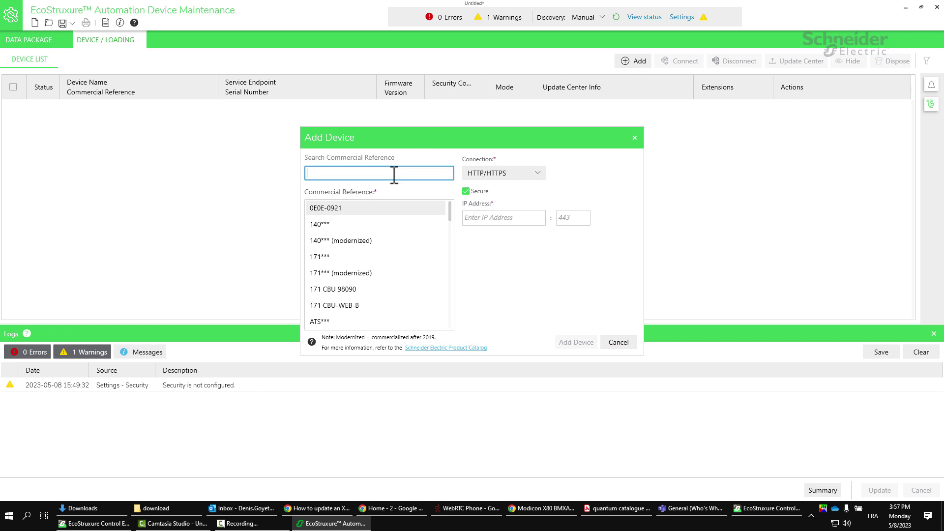
{"action": "type", "text": "bme"}
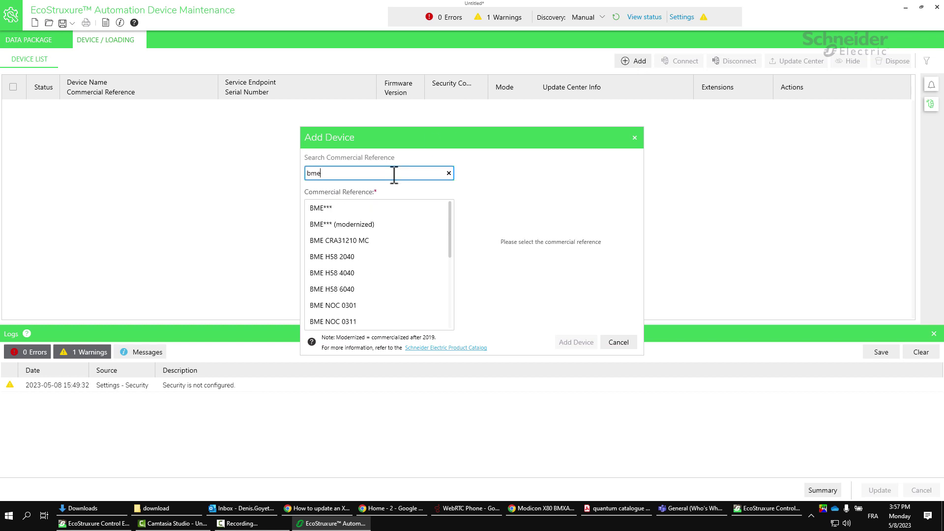
{"action": "type", "text": "p584040"}
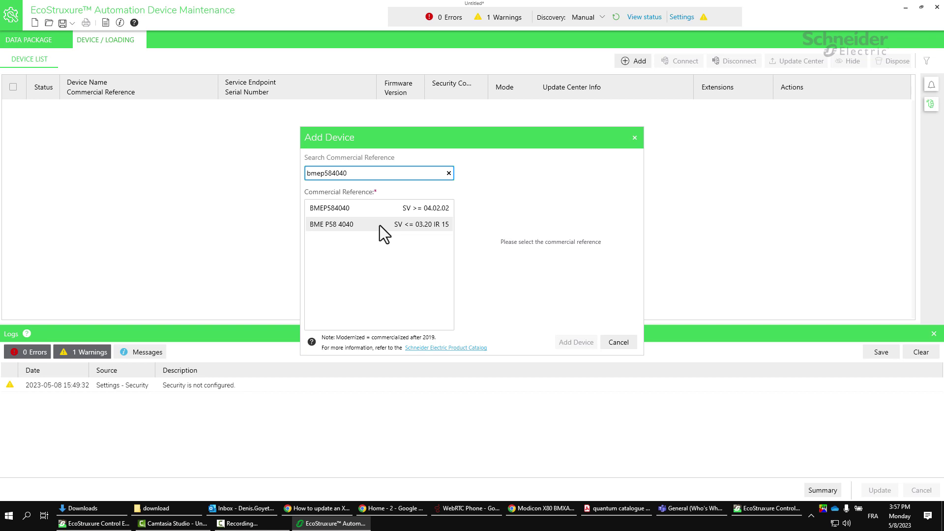
{"action": "left_click", "coordinate": [379, 225]}
{"action": "left_click", "coordinate": [487, 177]}
{"action": "left_click", "coordinate": [490, 201]}
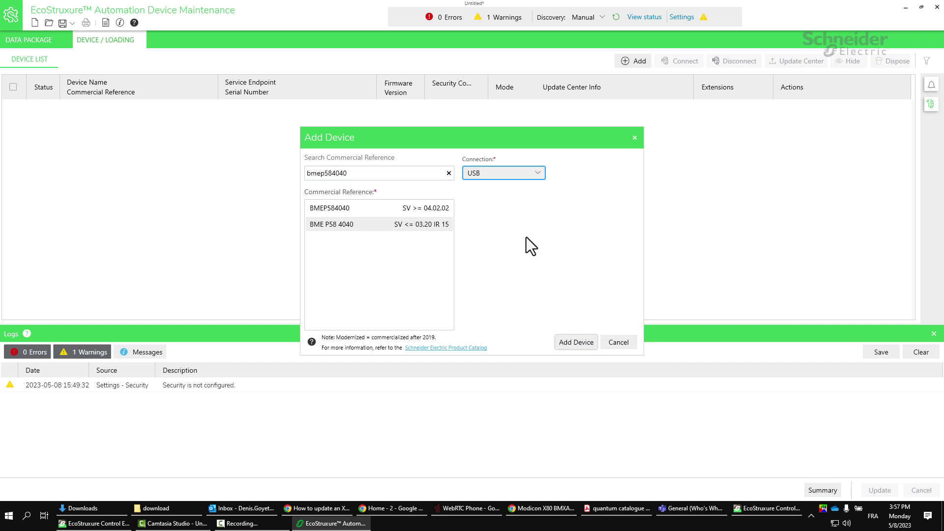
{"action": "left_click", "coordinate": [574, 344]}
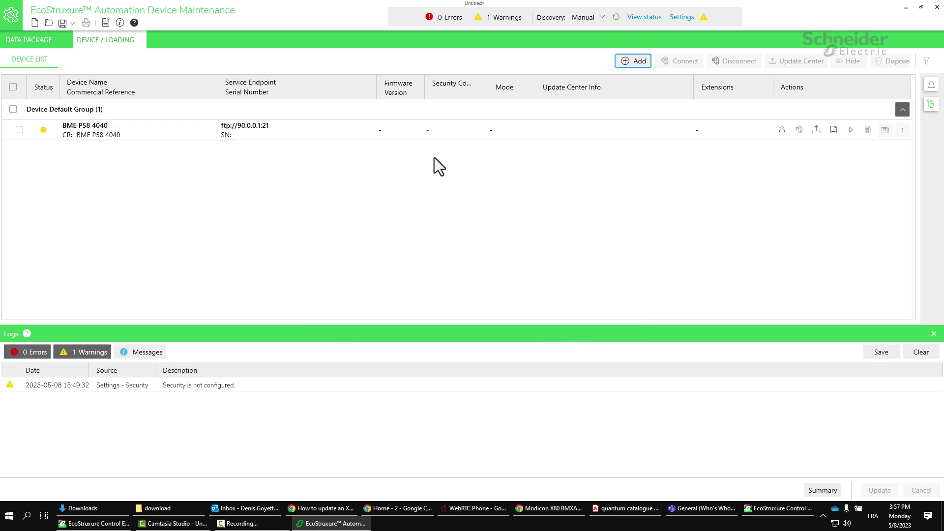
Enter the CPU's firmware password in its credentials, save, and connect.
{"action": "left_click", "coordinate": [782, 131]}
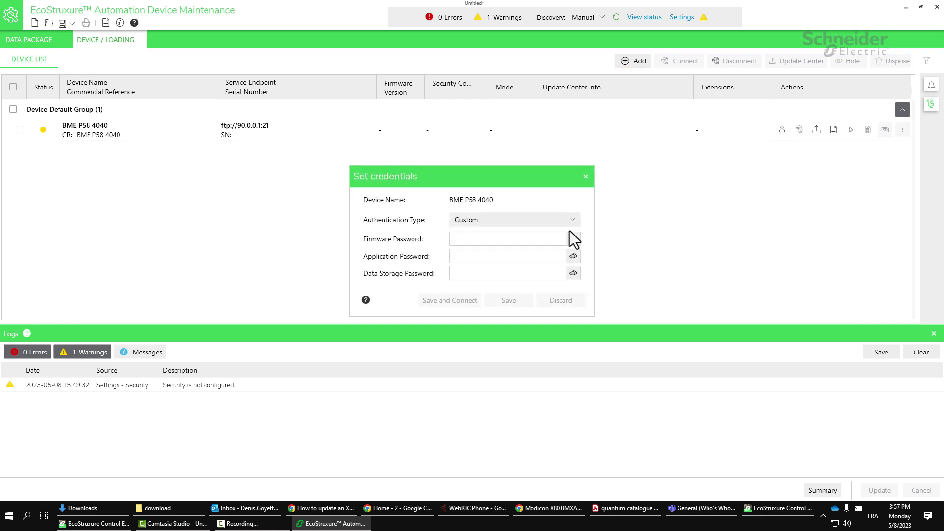
{"action": "left_click", "coordinate": [514, 240]}
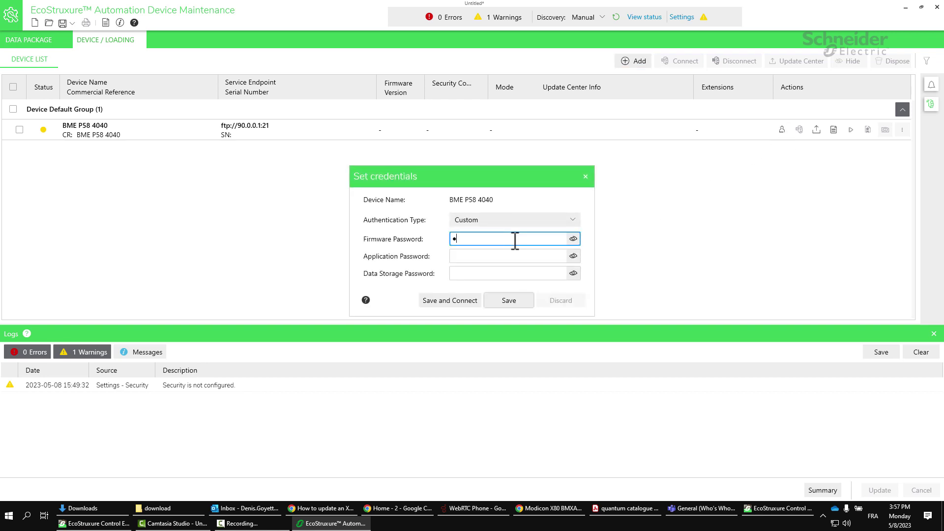
{"action": "left_click", "coordinate": [574, 239]}
{"action": "left_click", "coordinate": [450, 300]}
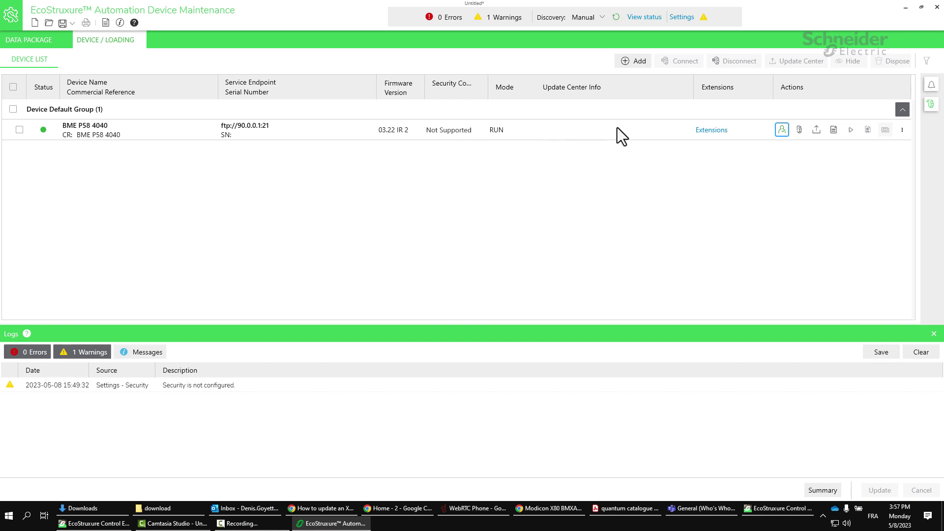
In the BME P58 4040 extensions, add a module at Extension 0, Slot 3 under rack 0.
{"action": "left_click", "coordinate": [710, 130]}
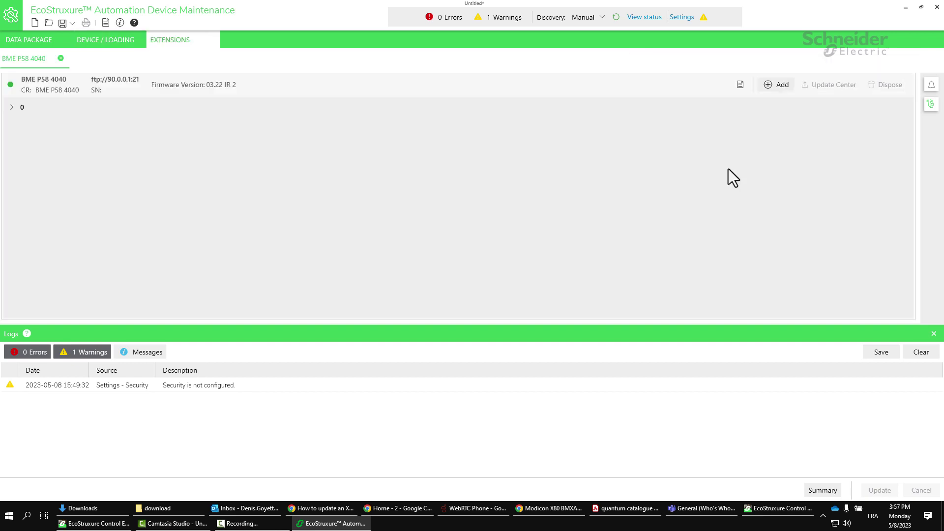
{"action": "left_click", "coordinate": [13, 111]}
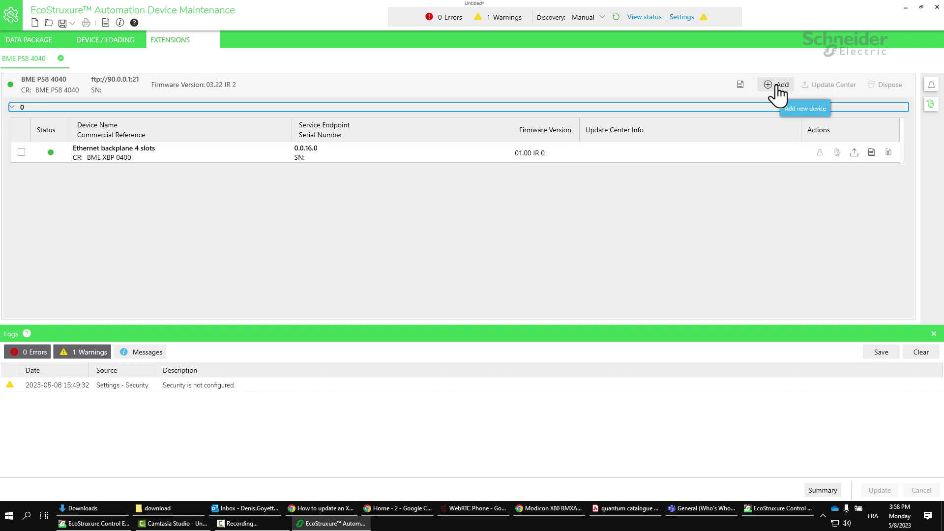
{"action": "left_click", "coordinate": [776, 87]}
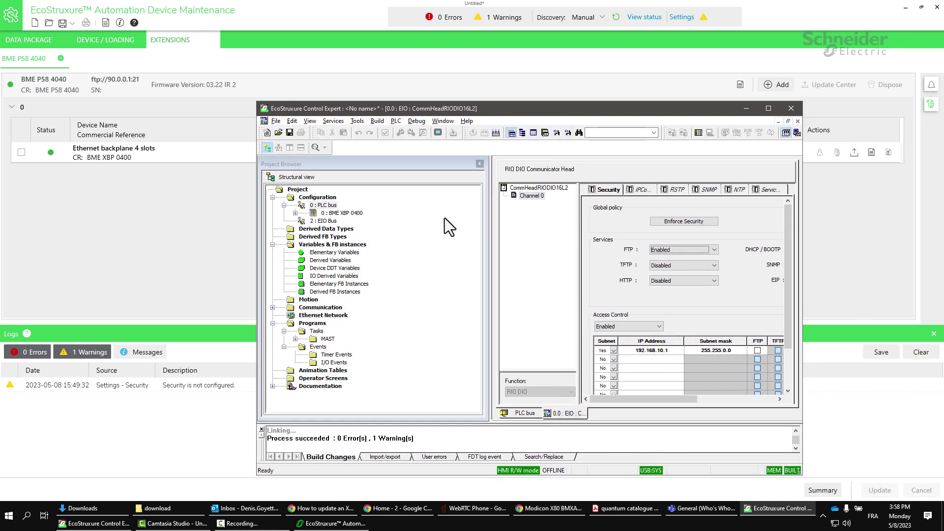
{"action": "double_click", "coordinate": [319, 209]}
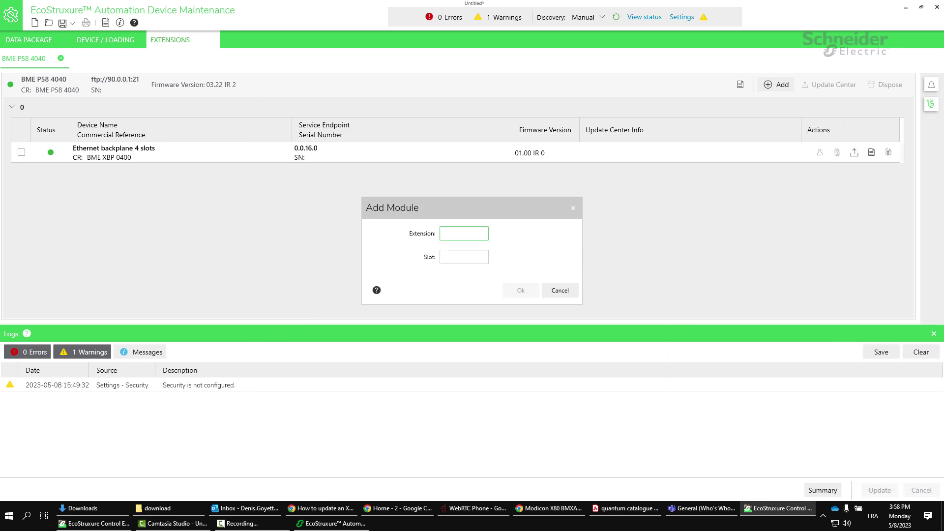
{"action": "left_click", "coordinate": [468, 233]}
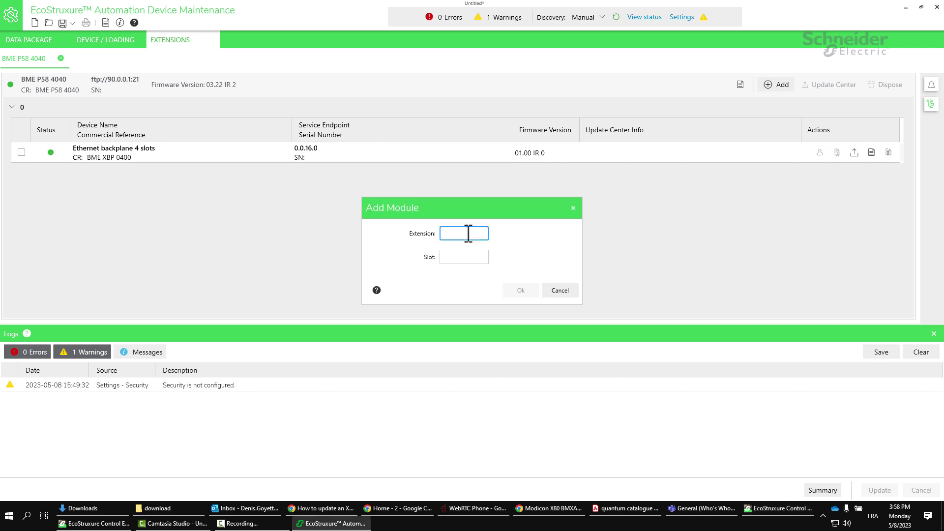
{"action": "type", "text": "0"}
{"action": "left_click", "coordinate": [462, 258]}
{"action": "type", "text": "3"}
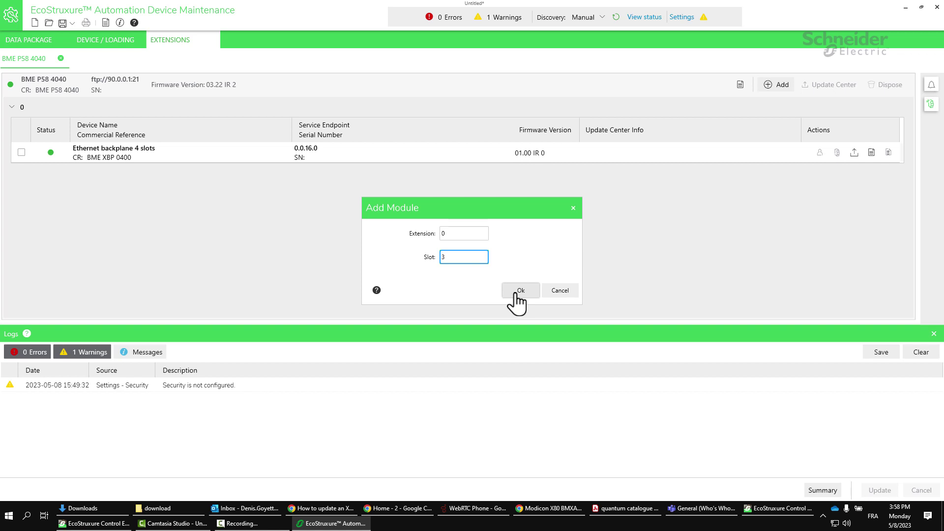
{"action": "left_click", "coordinate": [516, 293]}
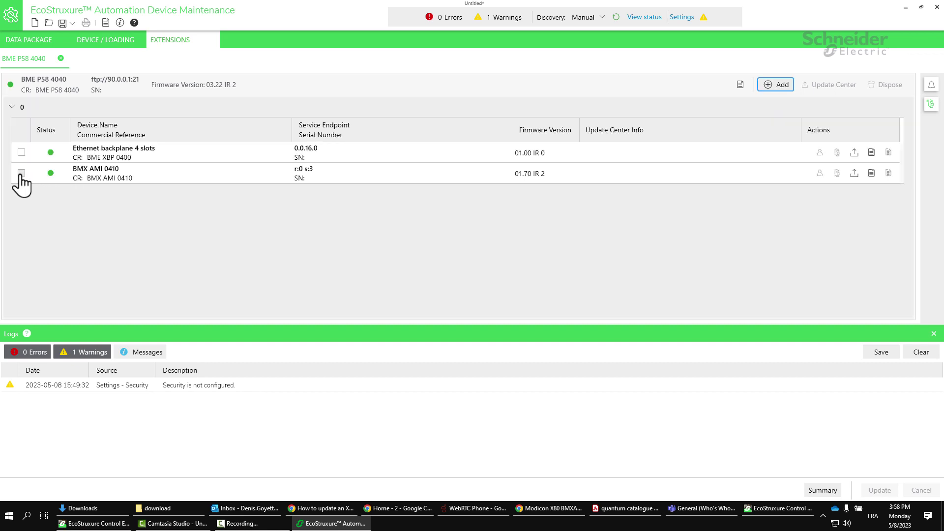
Choose firmware 01.70 IR 2 for the BMX AMI 0410 and save it.
{"action": "left_click", "coordinate": [854, 174]}
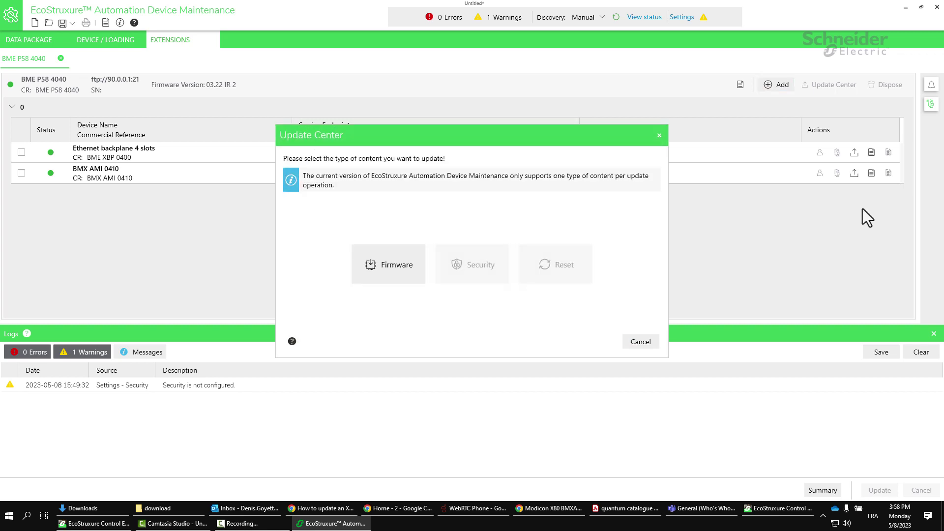
{"action": "left_click", "coordinate": [391, 266]}
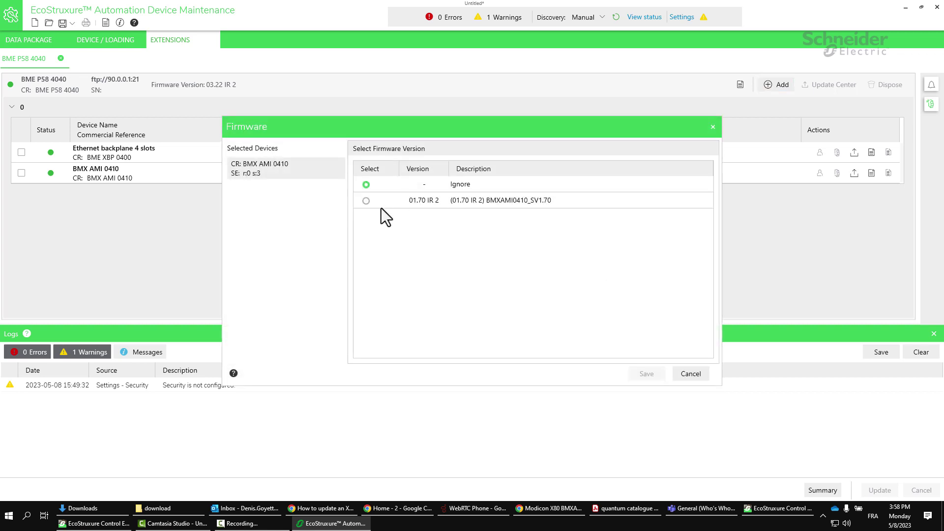
{"action": "left_click", "coordinate": [367, 206]}
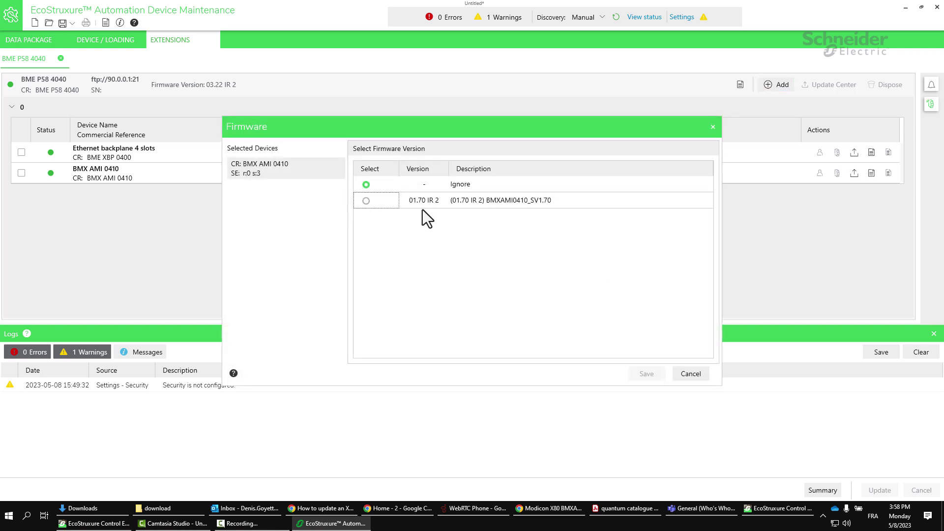
{"action": "left_click", "coordinate": [366, 201]}
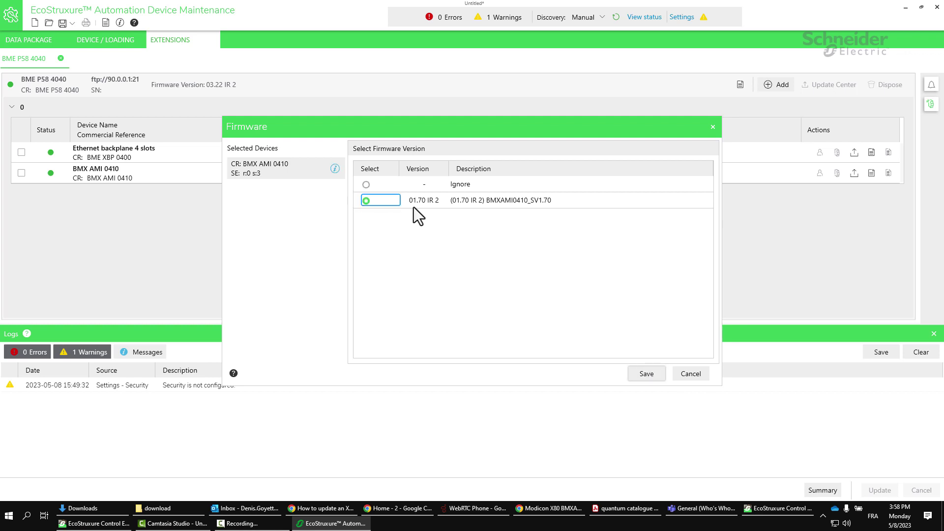
{"action": "left_click", "coordinate": [647, 375]}
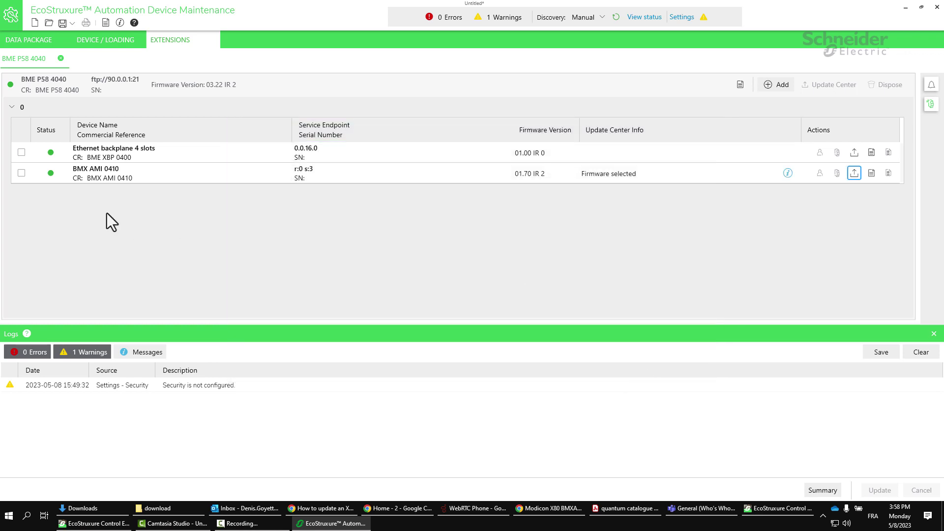
Mark the BMX AMI 0410 and launch its update, acknowledging maintenance mode and confirming.
{"action": "left_click", "coordinate": [21, 173]}
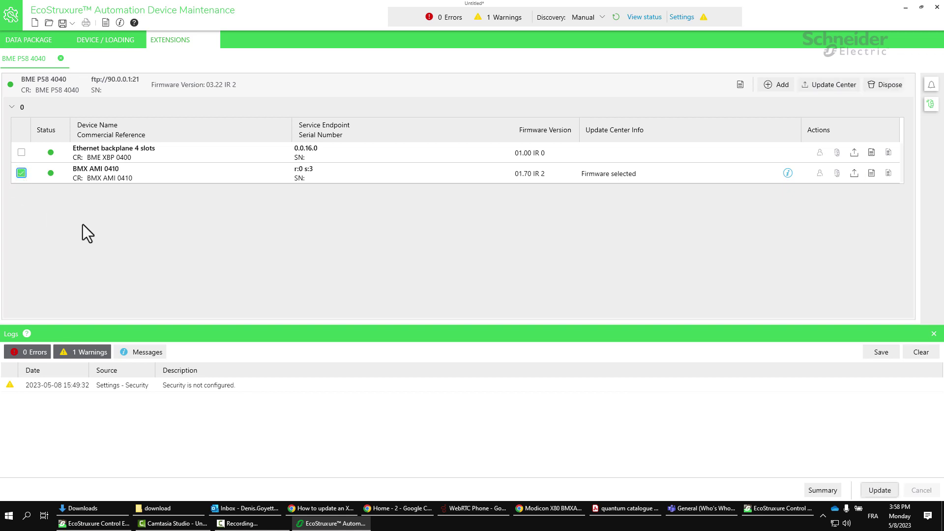
{"action": "left_click", "coordinate": [880, 491]}
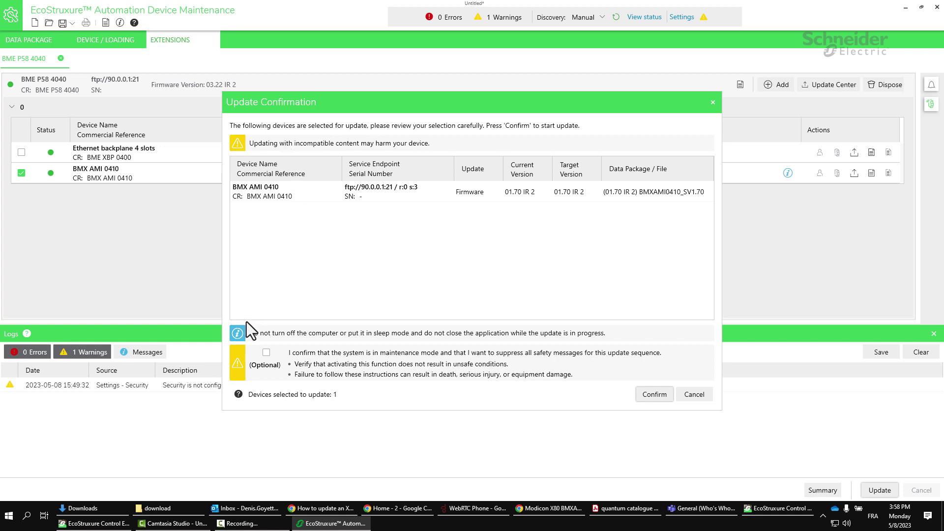
{"action": "left_click", "coordinate": [267, 353]}
{"action": "left_click", "coordinate": [652, 395]}
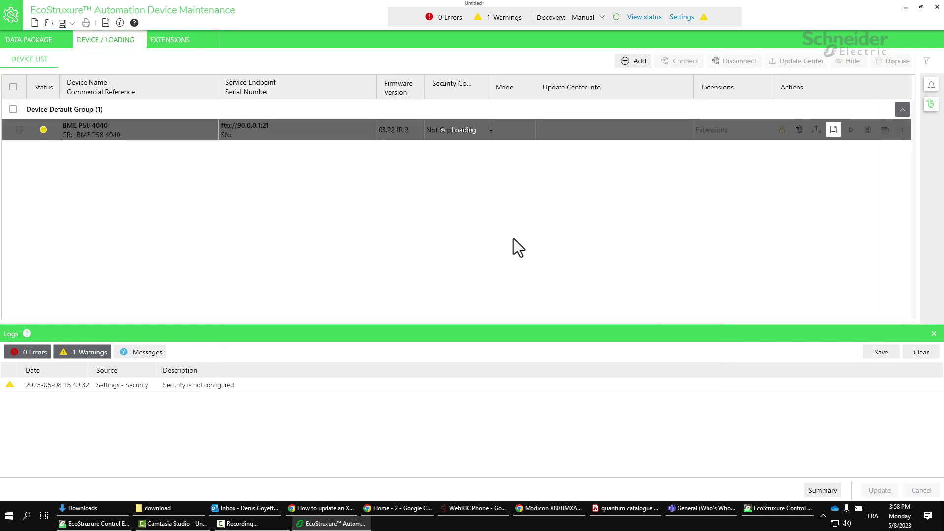